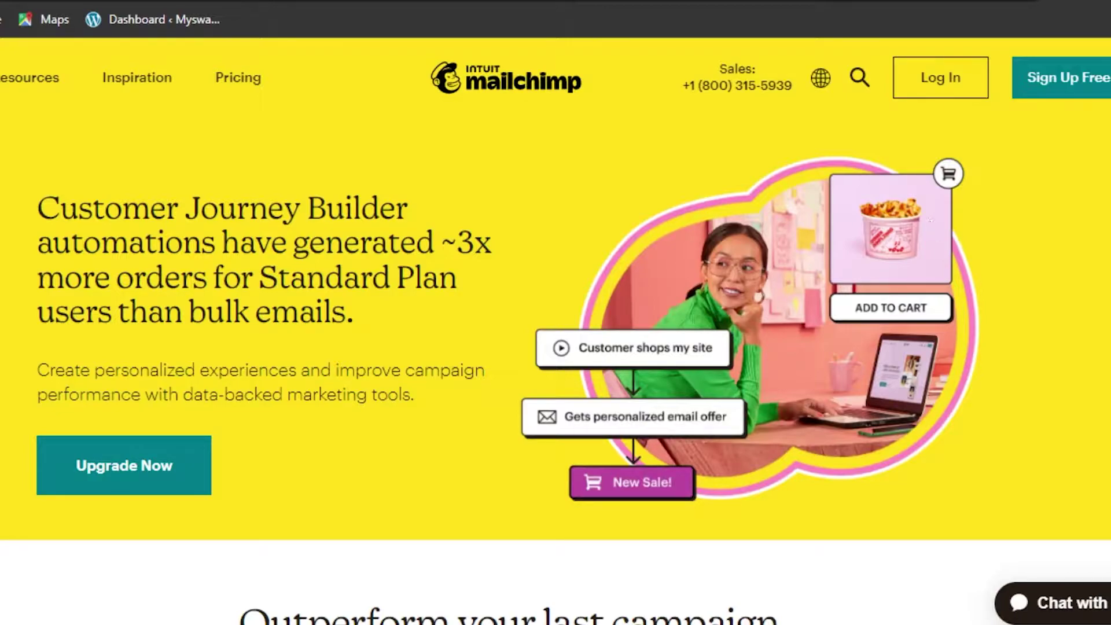
Step: Browse the mailchimp.com homepage and its Resources menu, then go to the free sign-up page
{"action": "scroll", "coordinate": [555, 330], "scroll_direction": "down", "scroll_amount": 20}
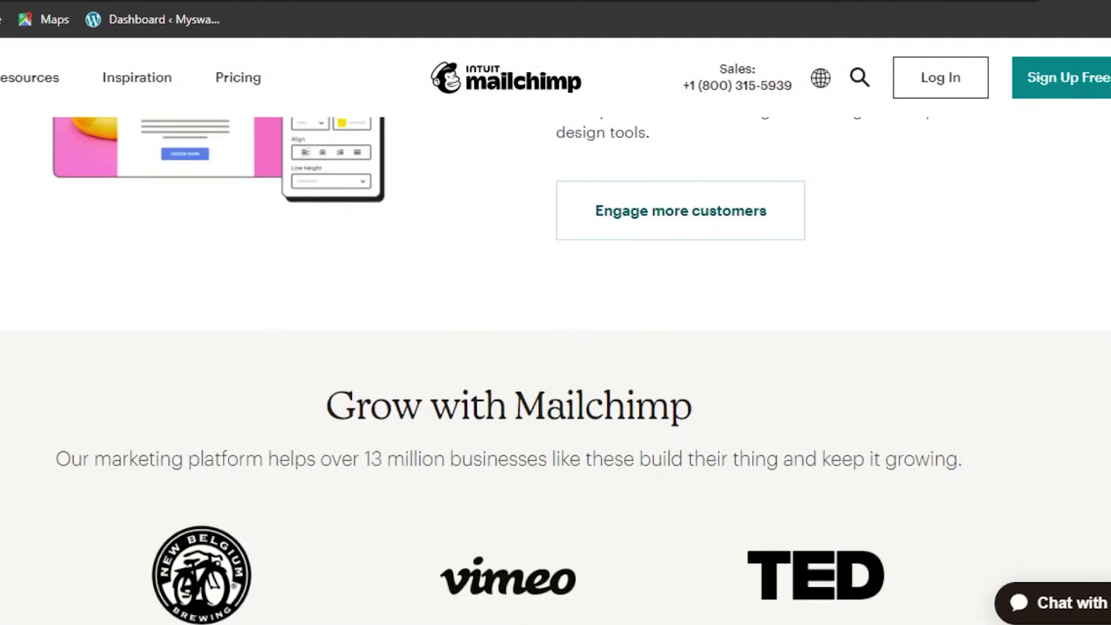
{"action": "scroll", "coordinate": [556, 347], "scroll_direction": "up", "scroll_amount": 20}
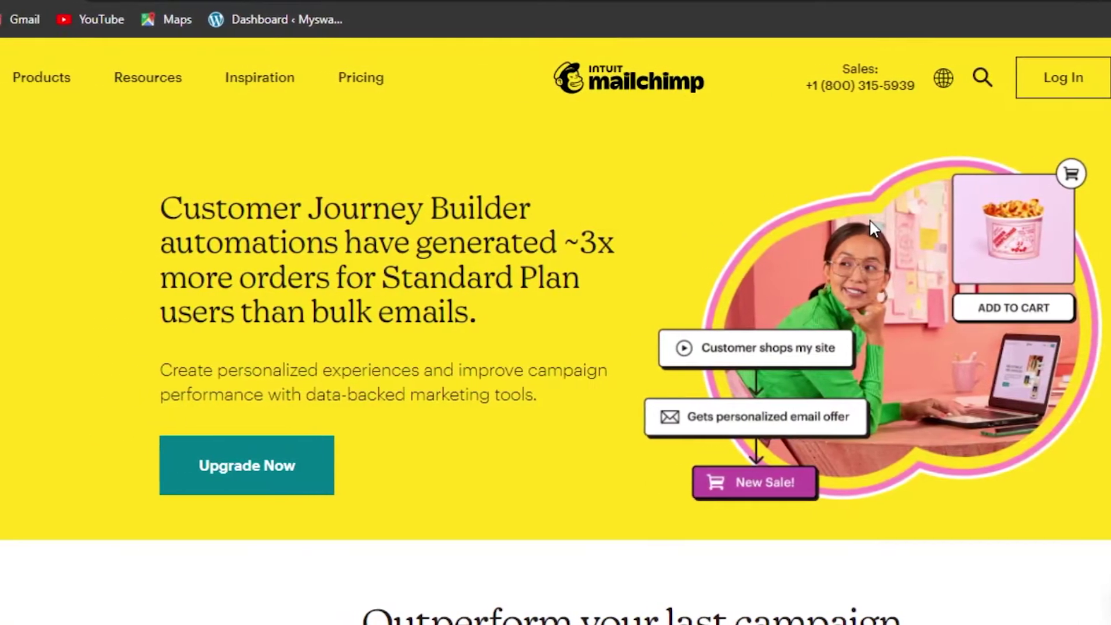
{"action": "left_click", "coordinate": [161, 77]}
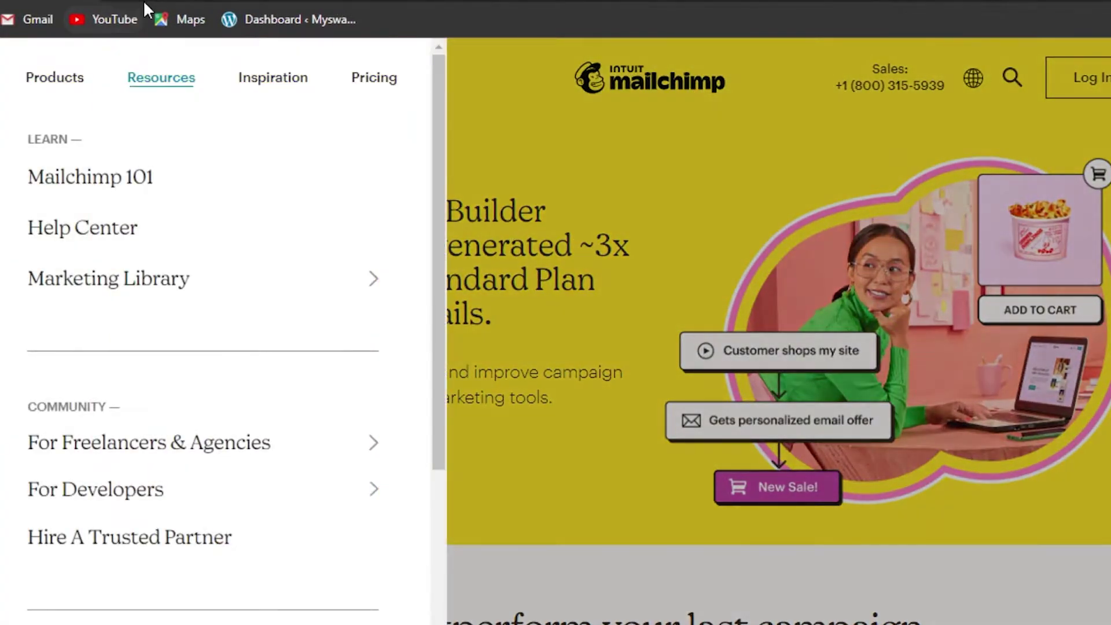
{"action": "left_click", "coordinate": [268, 279]}
{"action": "key", "text": "Escape"}
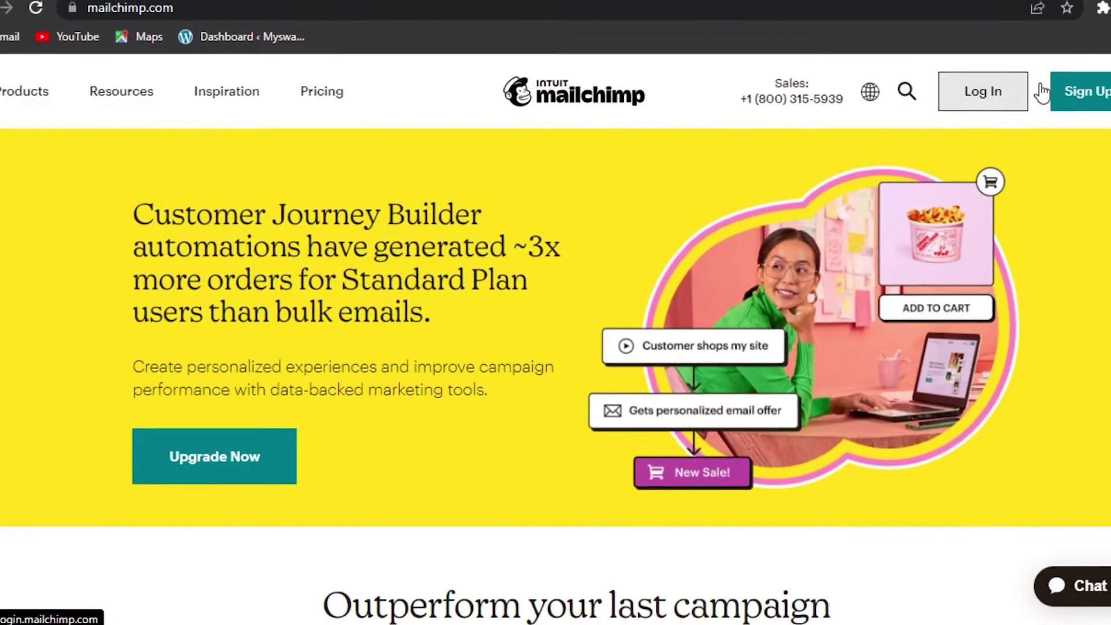
{"action": "left_click", "coordinate": [1051, 107]}
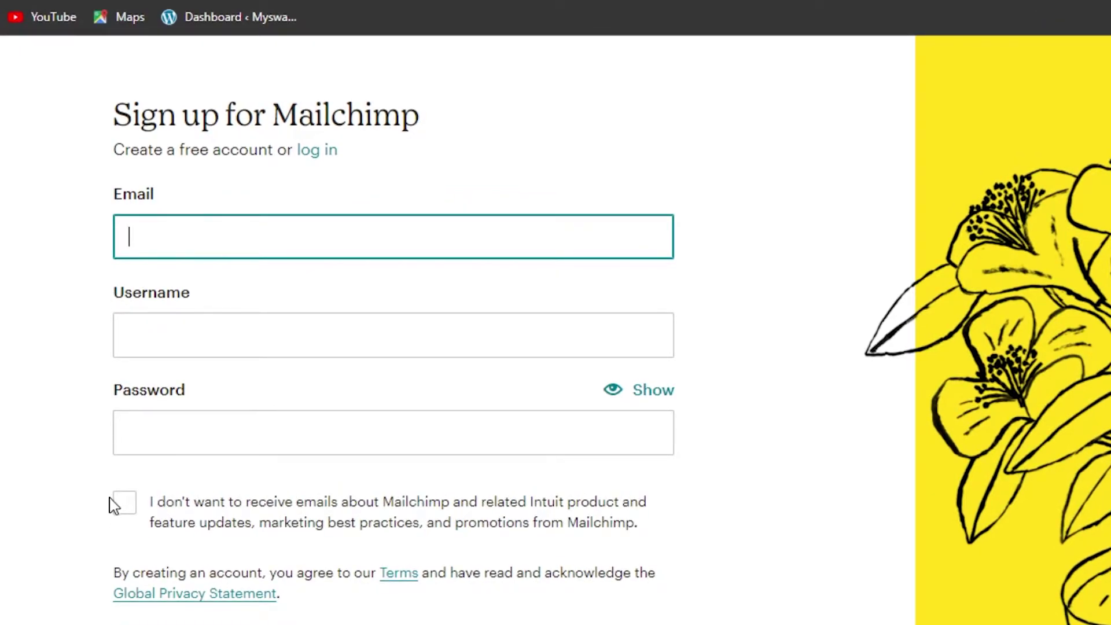
Step: Look over the Sign up for Mailchimp form with its Email, Username and Password fields
{"action": "scroll", "coordinate": [508, 470], "scroll_direction": "down", "scroll_amount": 3}
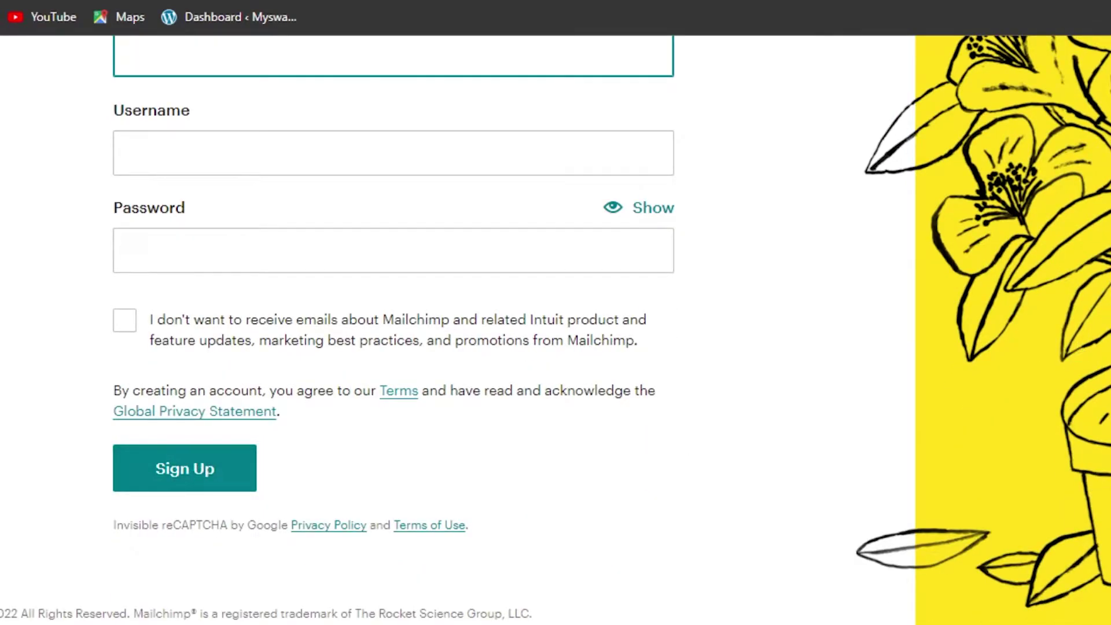
{"action": "scroll", "coordinate": [1012, 347], "scroll_direction": "up", "scroll_amount": 3}
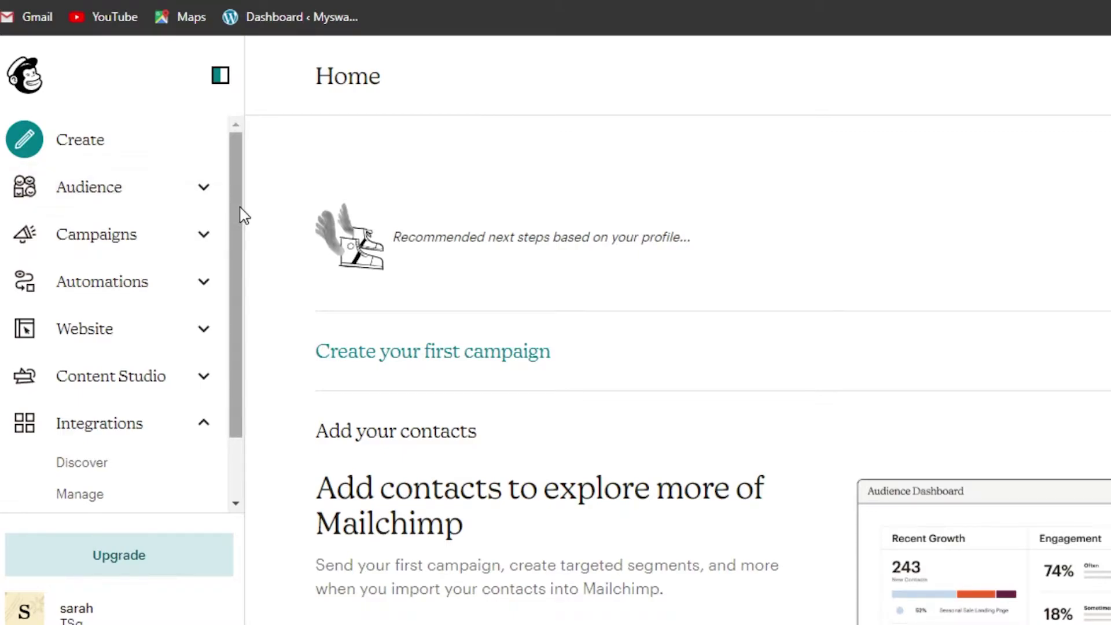
Step: Open the Audience dashboard from the sidebar
{"action": "left_click_drag", "start_coordinate": [241, 214], "coordinate": [228, 193]}
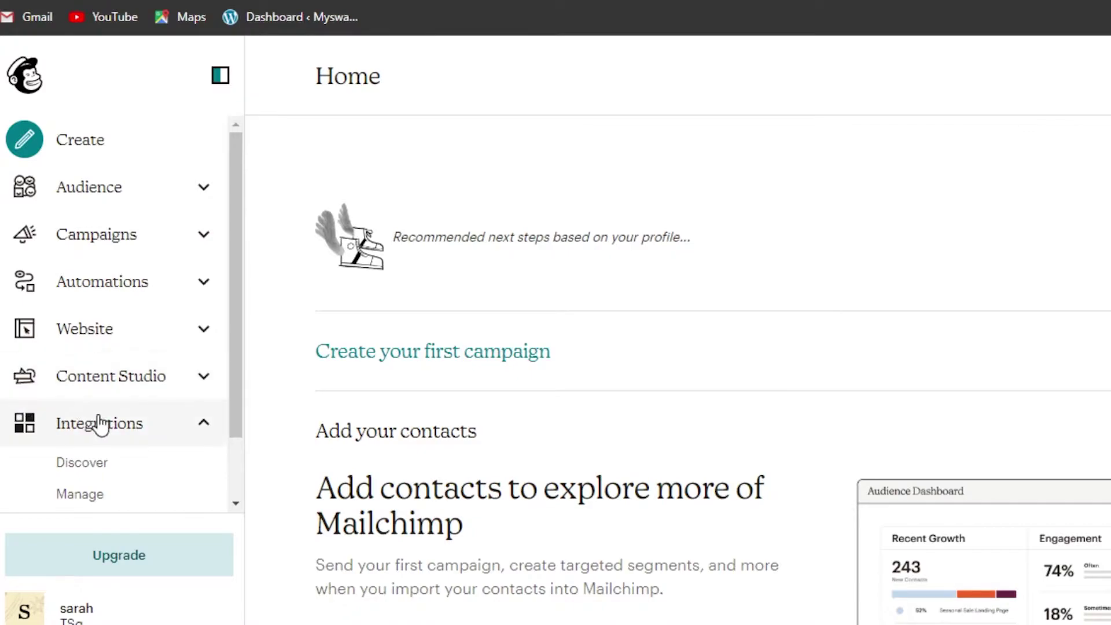
{"action": "scroll", "coordinate": [231, 416], "scroll_direction": "down", "scroll_amount": 2}
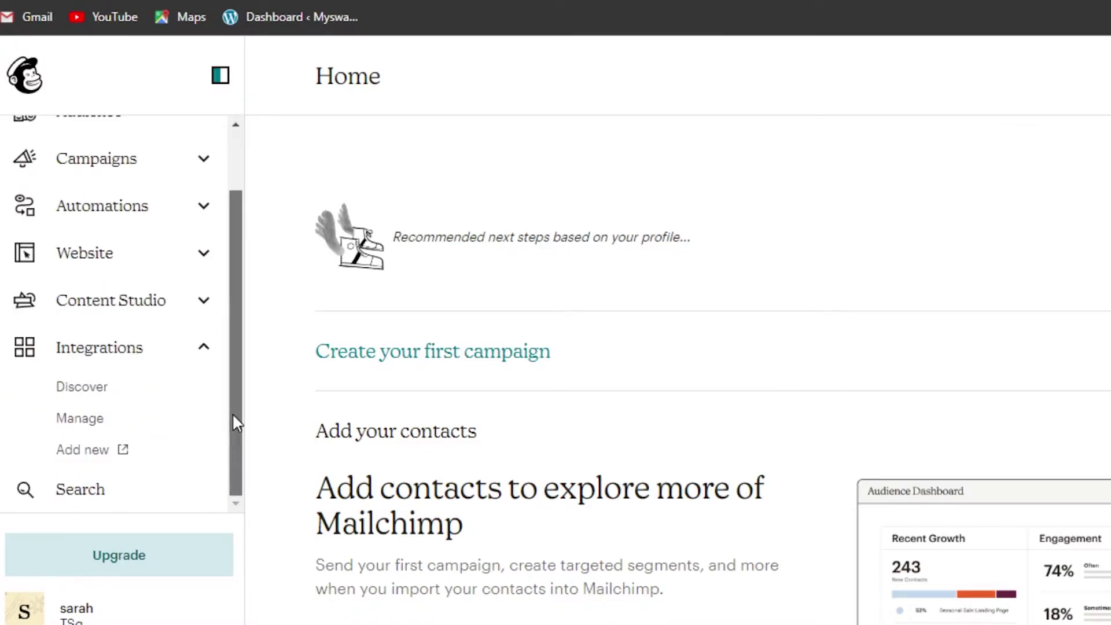
{"action": "left_click_drag", "start_coordinate": [232, 408], "coordinate": [249, 297]}
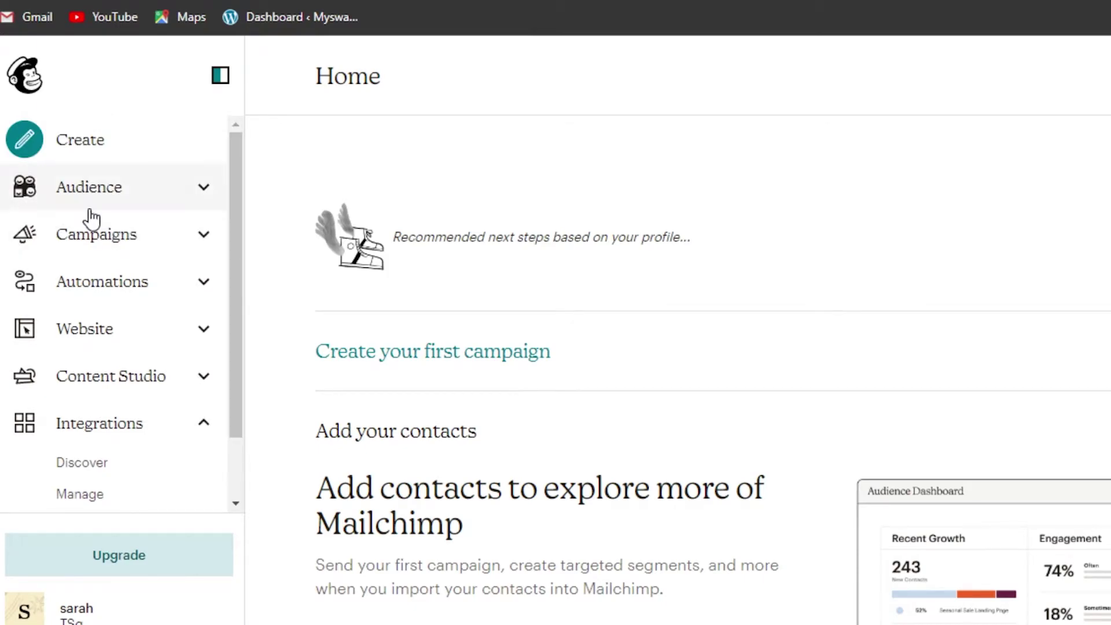
{"action": "left_click", "coordinate": [164, 197]}
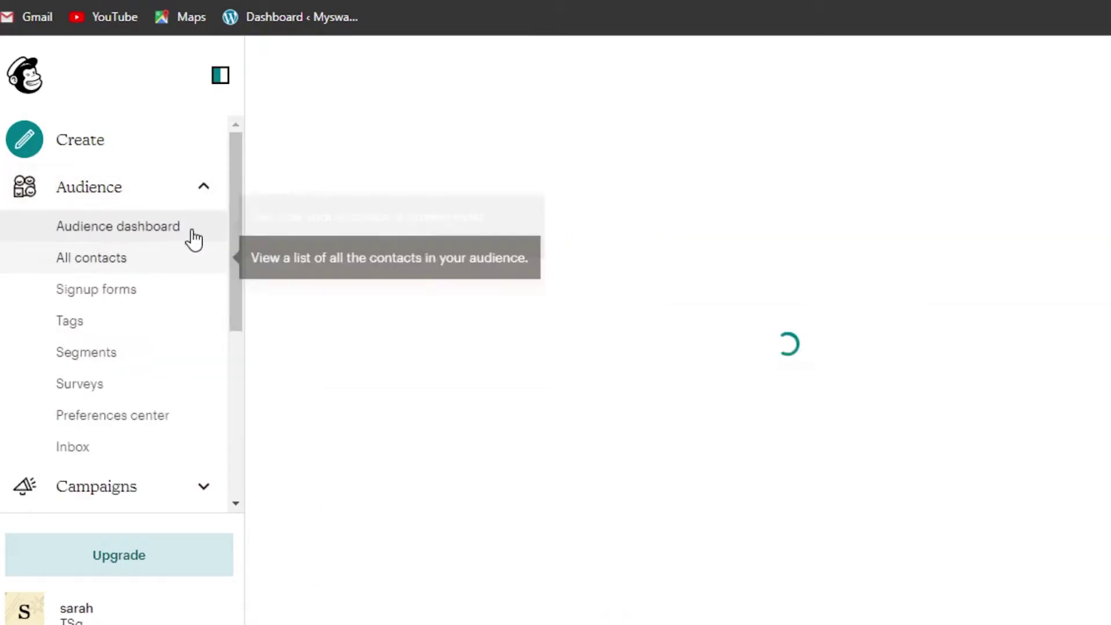
Step: Open All campaigns under Campaigns, showing the single 'test' draft
{"action": "left_click_drag", "start_coordinate": [238, 237], "coordinate": [237, 269]}
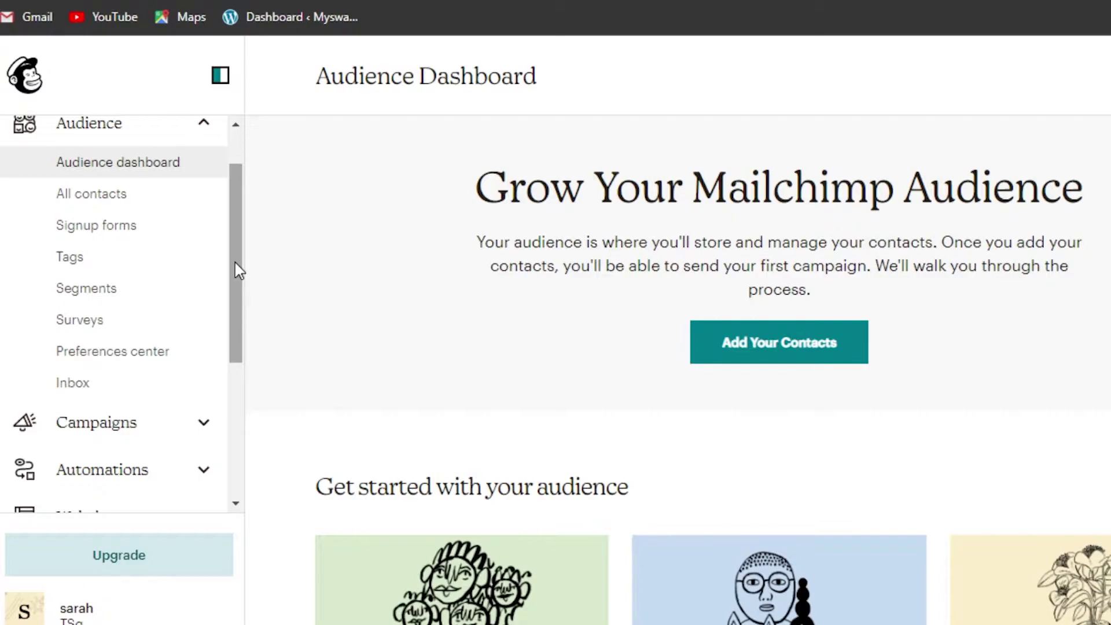
{"action": "left_click_drag", "start_coordinate": [237, 269], "coordinate": [236, 352]}
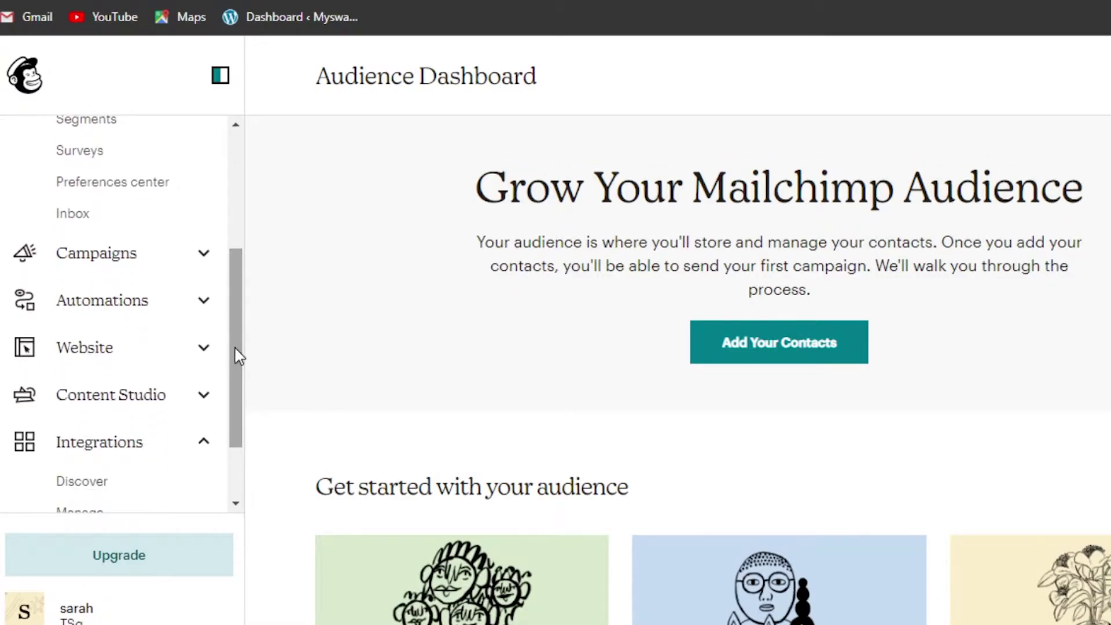
{"action": "left_click", "coordinate": [194, 258]}
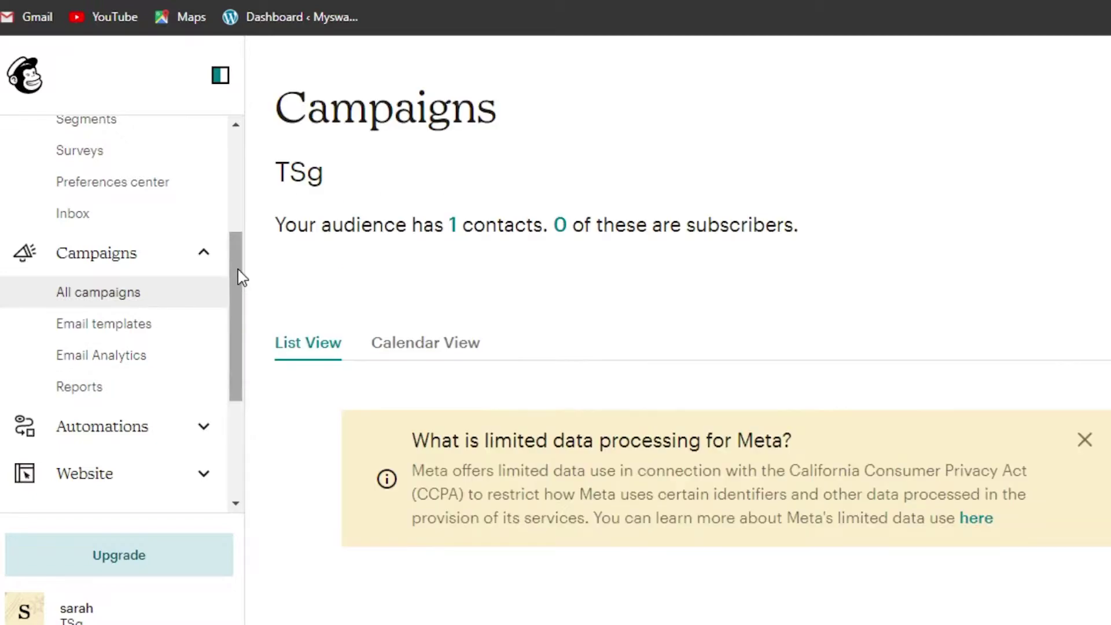
{"action": "left_click_drag", "start_coordinate": [242, 278], "coordinate": [357, 240]}
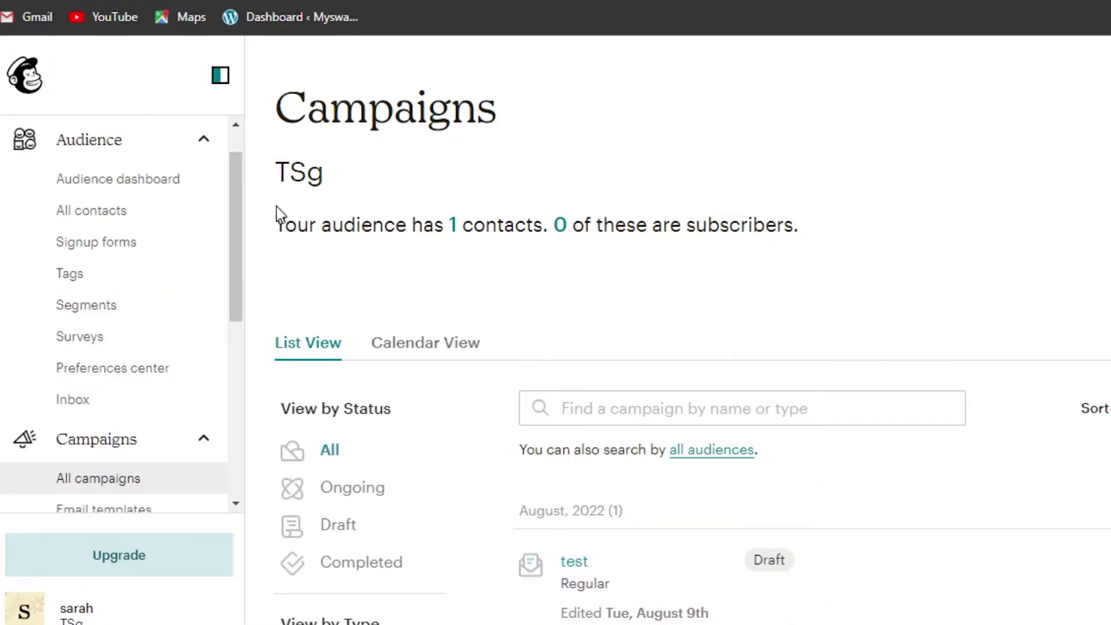
{"action": "left_click_drag", "start_coordinate": [237, 204], "coordinate": [238, 248]}
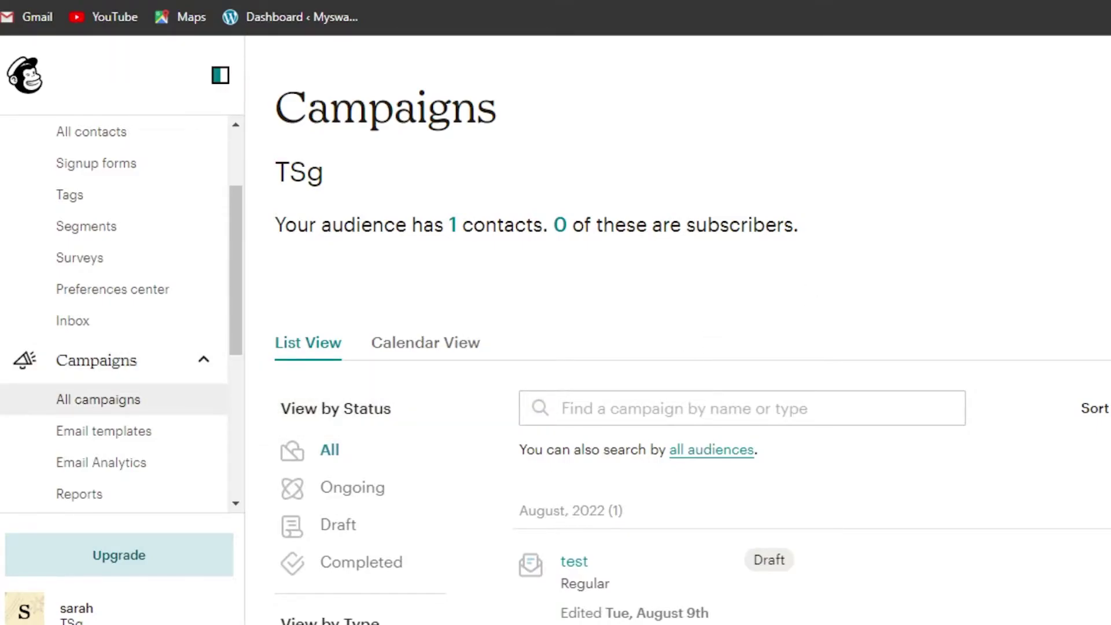
{"action": "scroll", "coordinate": [677, 347], "scroll_direction": "down", "scroll_amount": 4}
{"action": "scroll", "coordinate": [957, 213], "scroll_direction": "up", "scroll_amount": 4}
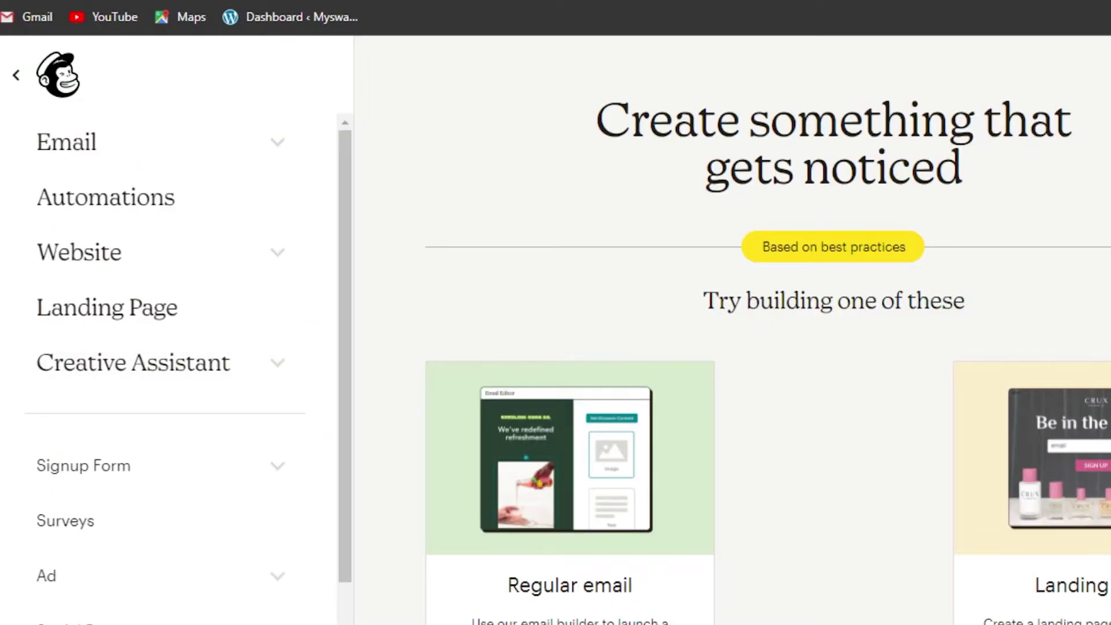
Step: Start a new Regular email campaign with Design Email
{"action": "scroll", "coordinate": [768, 330], "scroll_direction": "down", "scroll_amount": 6}
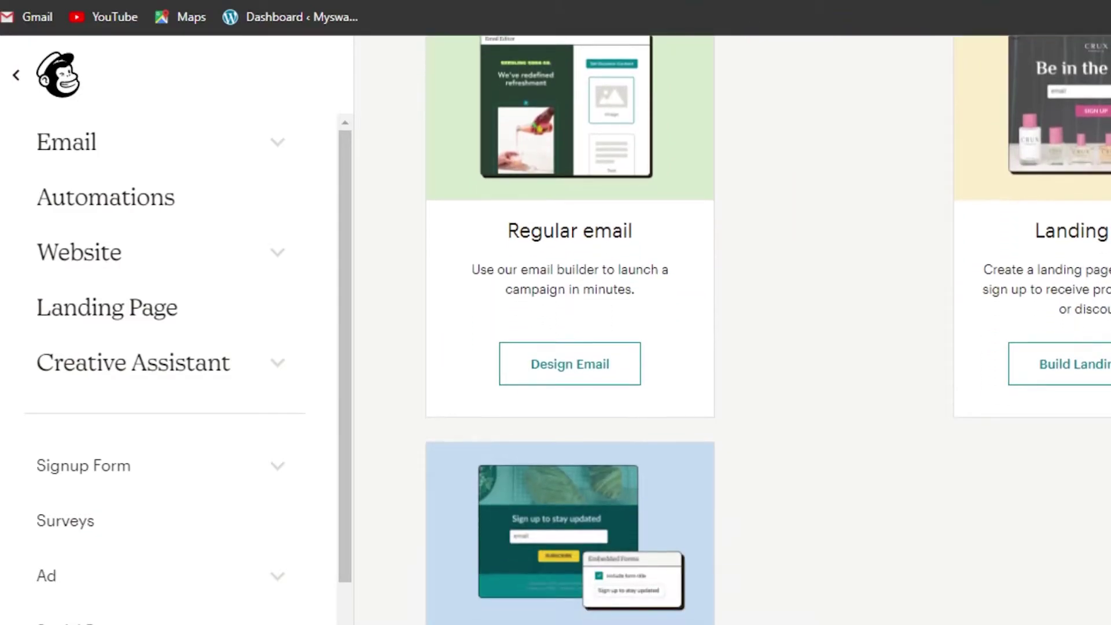
{"action": "scroll", "coordinate": [768, 329], "scroll_direction": "up", "scroll_amount": 3}
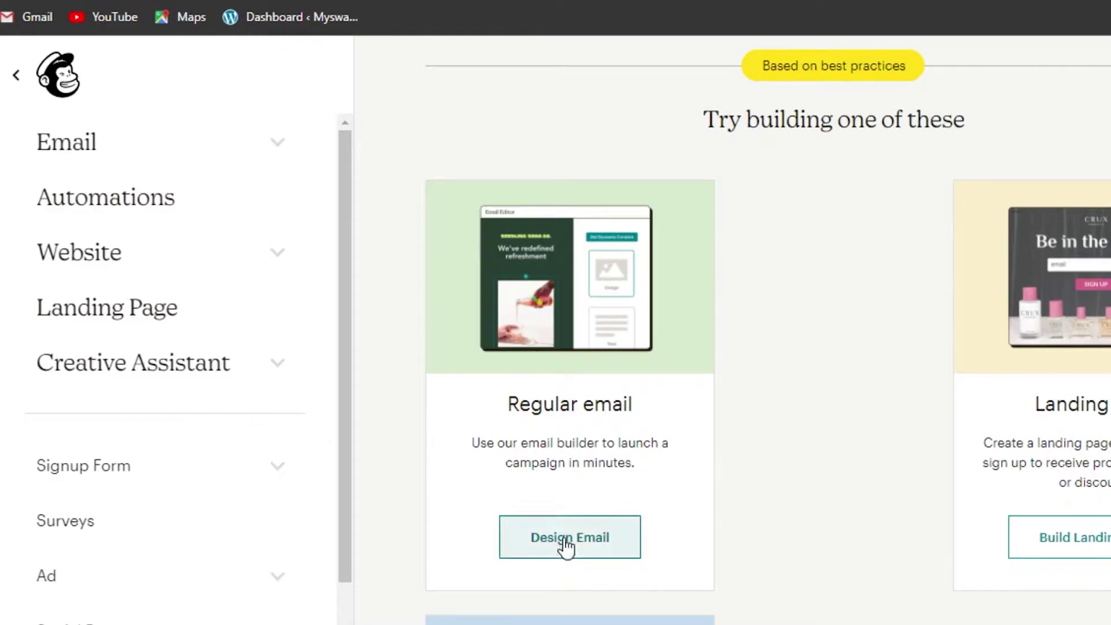
{"action": "left_click", "coordinate": [581, 538]}
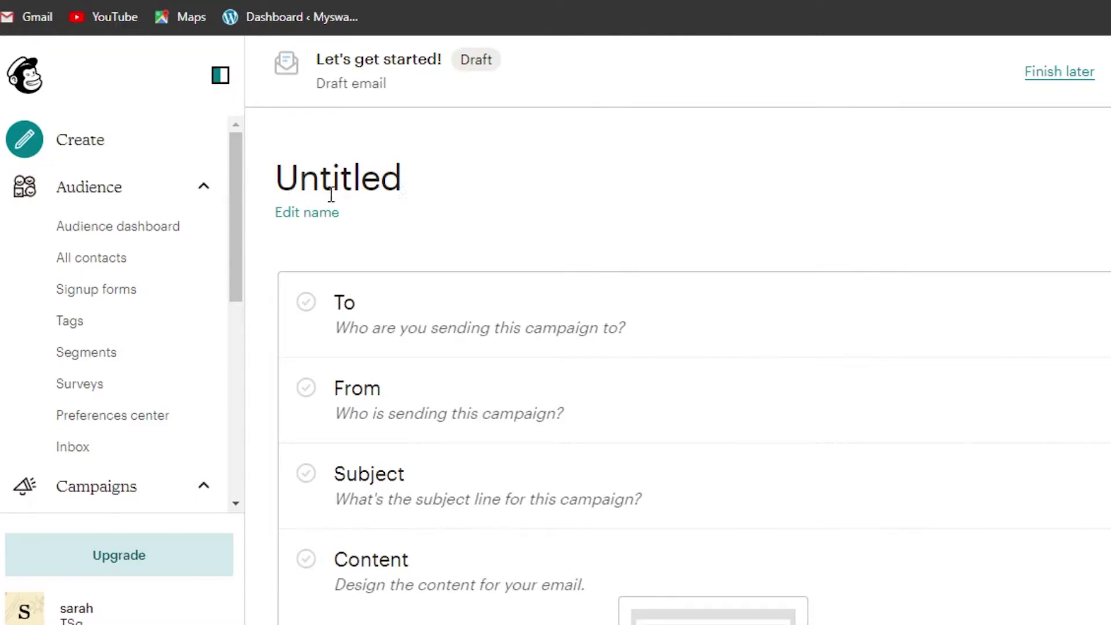
Step: Rename the untitled campaign to 'test email'
{"action": "left_click", "coordinate": [315, 212]}
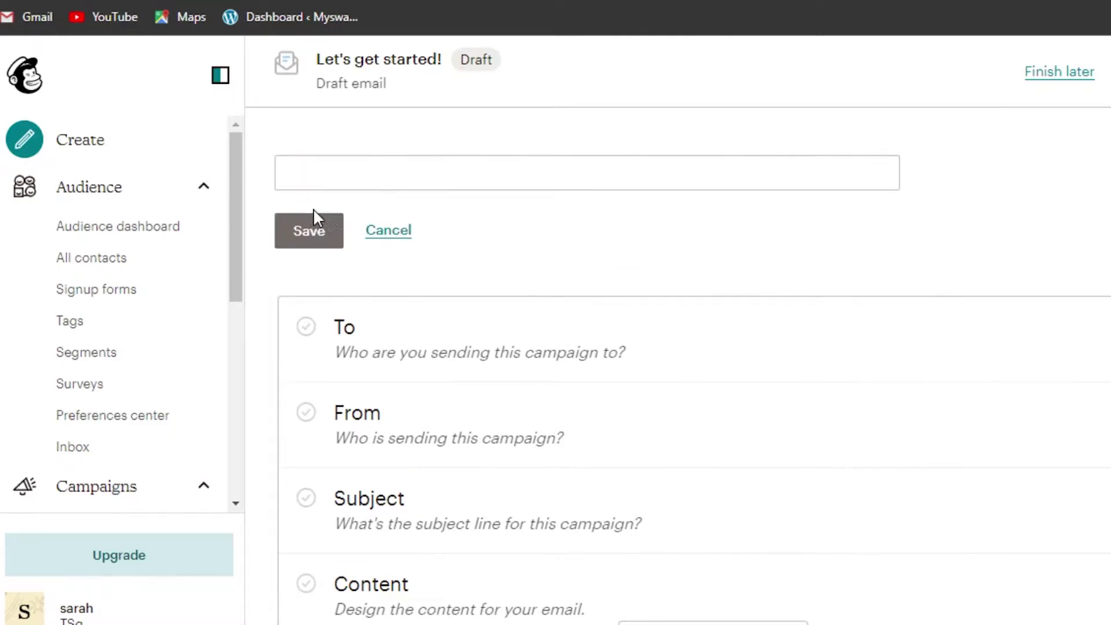
{"action": "left_click", "coordinate": [384, 177]}
{"action": "type", "text": "test email"}
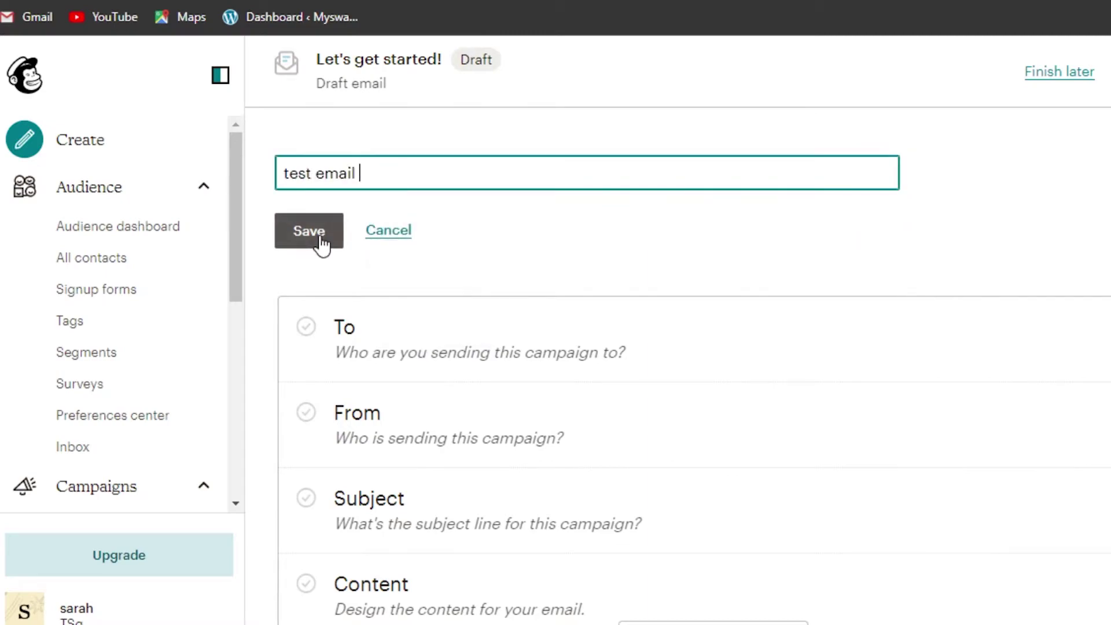
{"action": "left_click", "coordinate": [309, 231]}
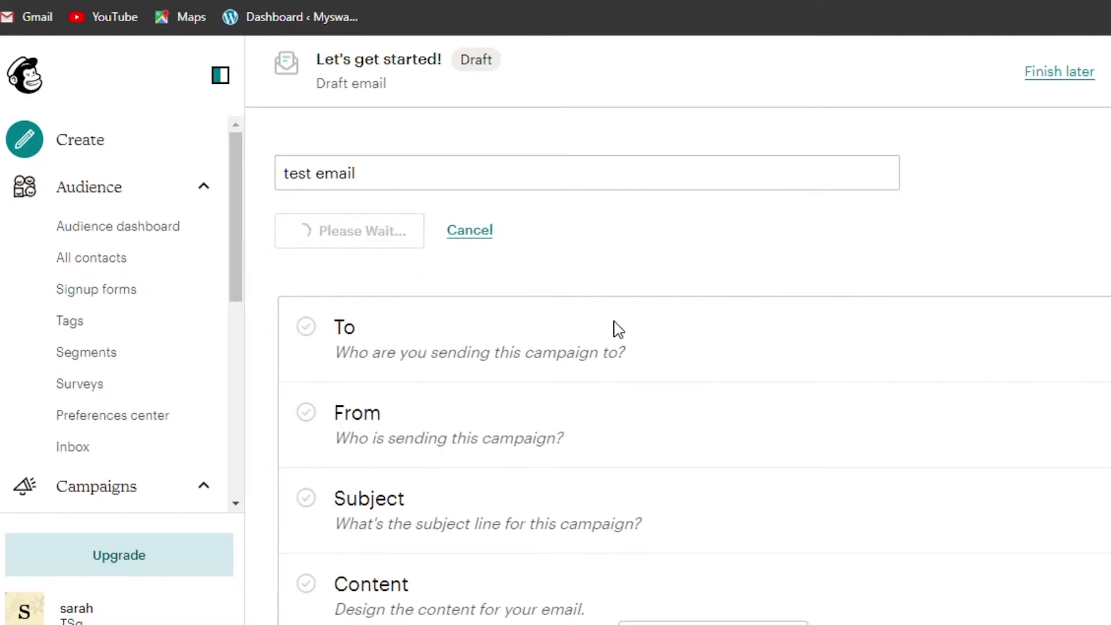
Step: Expand the To section to choose the campaign's recipients
{"action": "scroll", "coordinate": [615, 327], "scroll_direction": "down", "scroll_amount": 3}
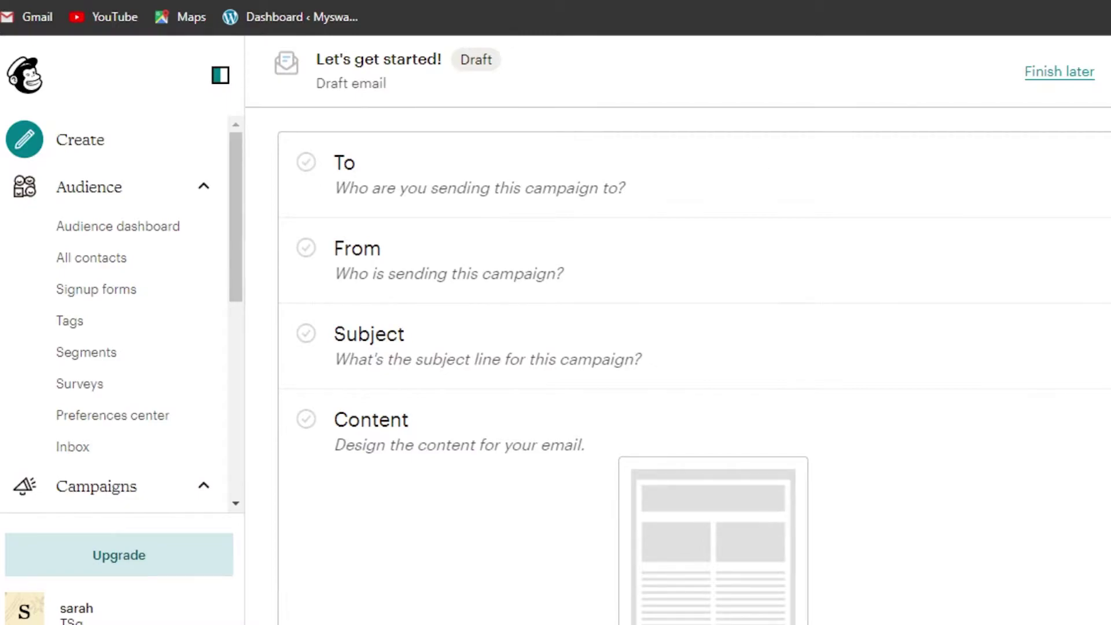
{"action": "left_click", "coordinate": [1088, 173]}
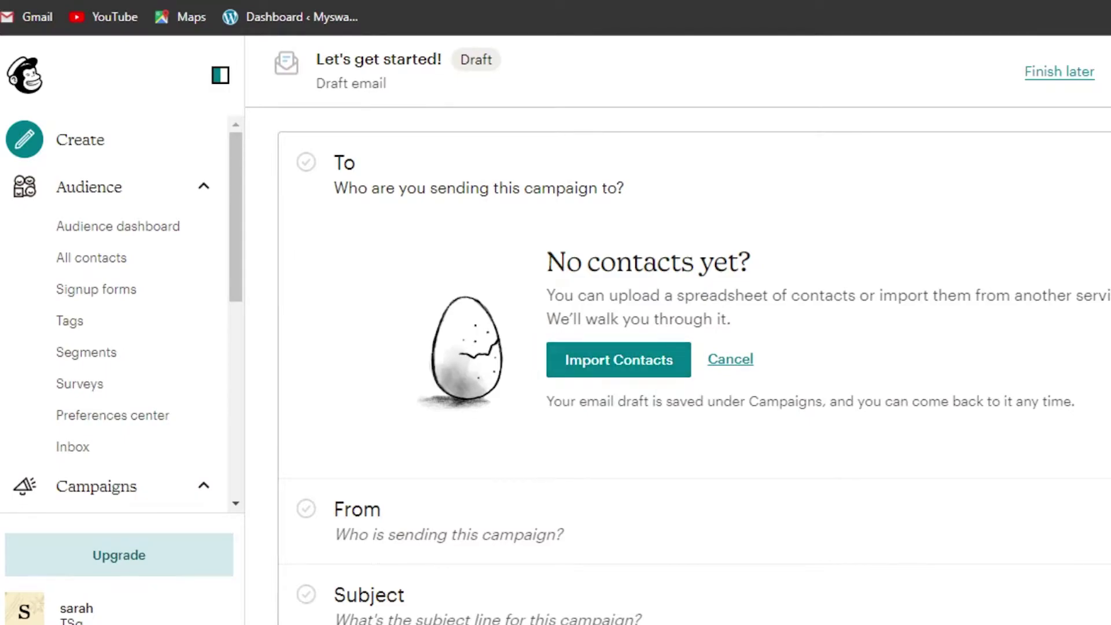
{"action": "scroll", "coordinate": [570, 306], "scroll_direction": "down", "scroll_amount": 3}
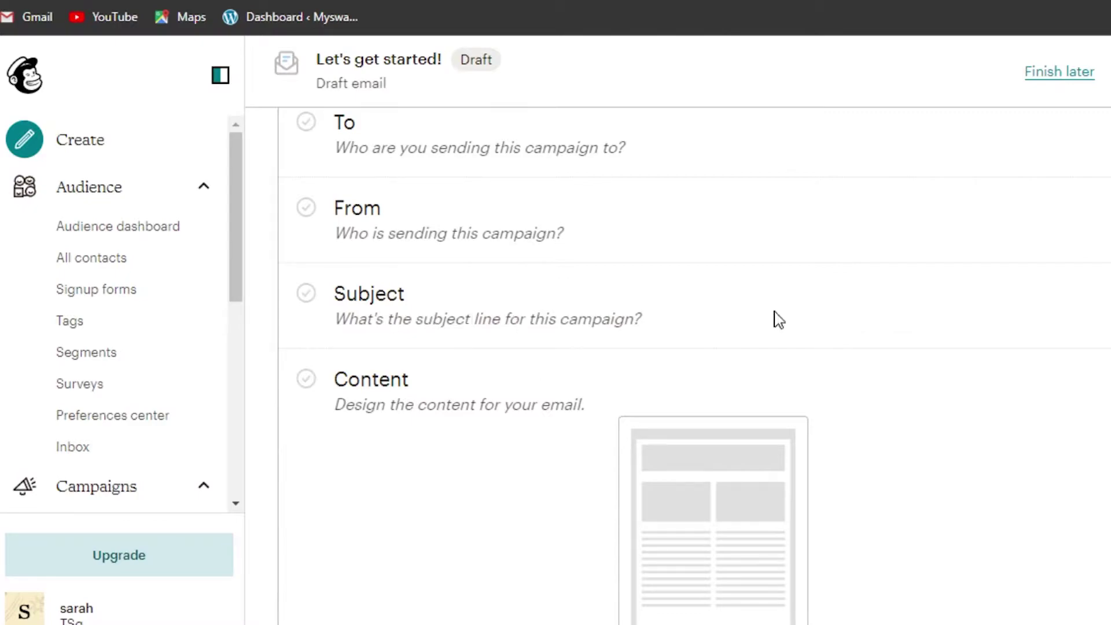
Step: Set and save the email's subject line as 'Test email'
{"action": "left_click", "coordinate": [1034, 302]}
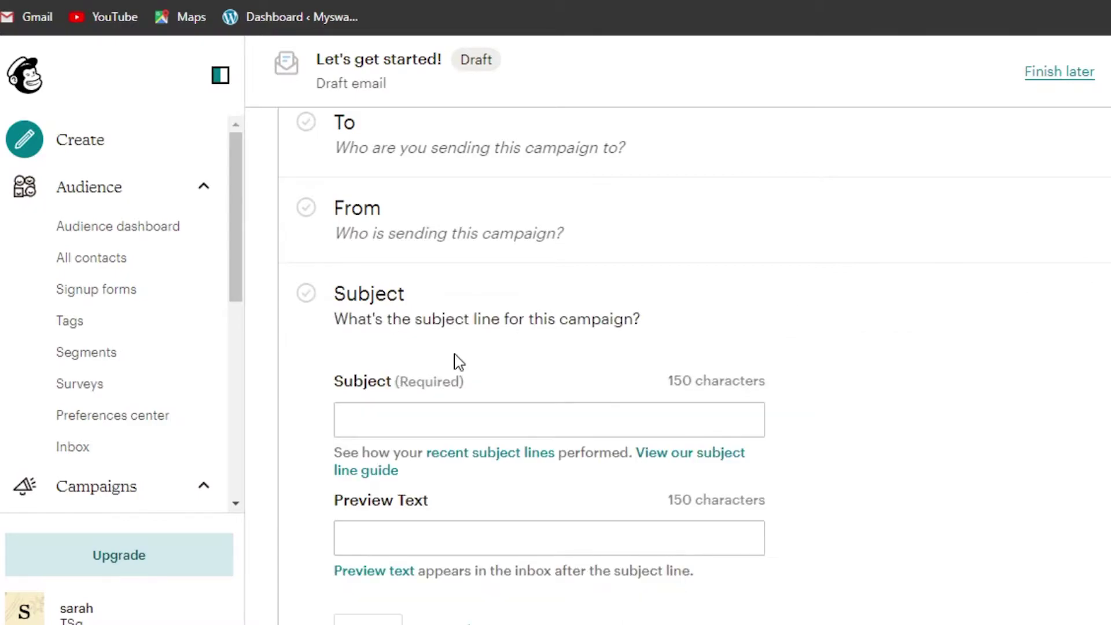
{"action": "left_click", "coordinate": [399, 419]}
{"action": "type", "text": "Test"}
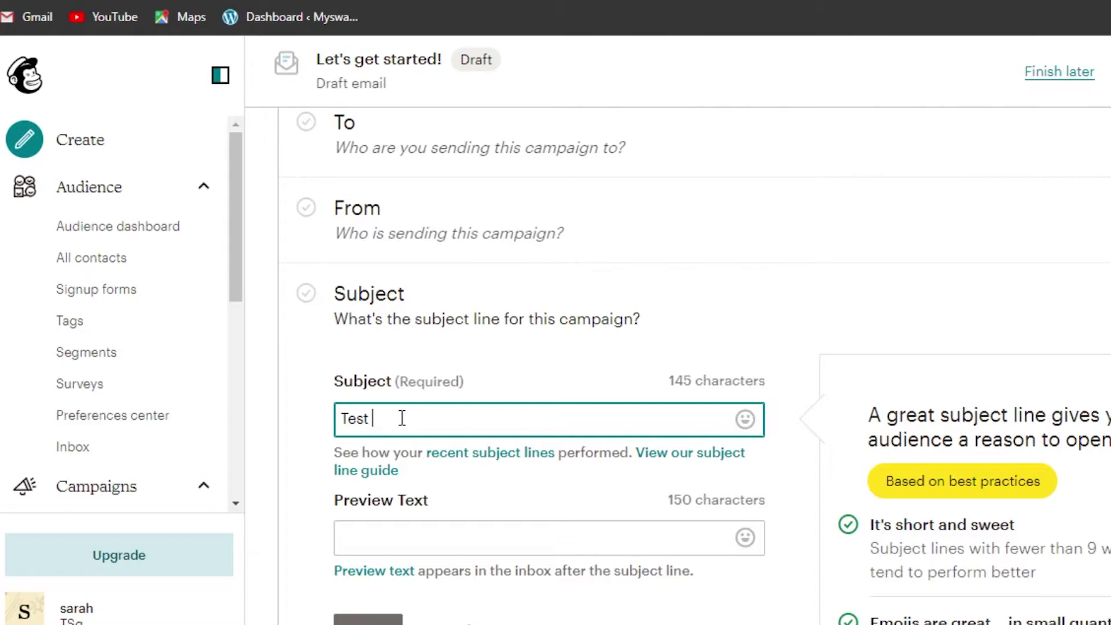
{"action": "type", "text": " email"}
{"action": "left_click", "coordinate": [399, 604]}
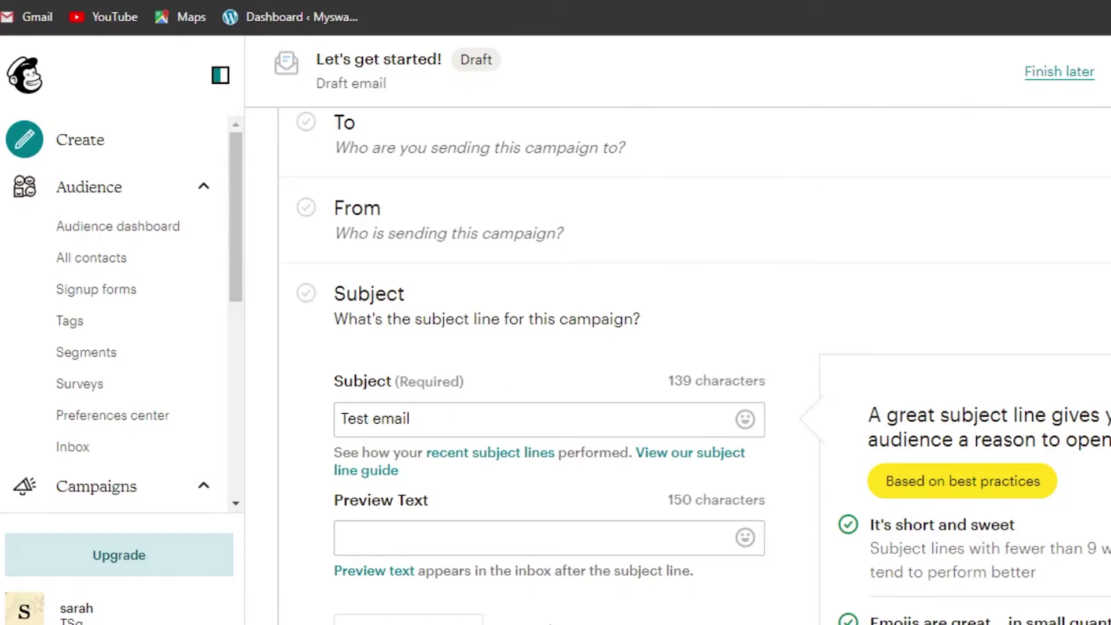
{"action": "scroll", "coordinate": [296, 255], "scroll_direction": "down", "scroll_amount": 3}
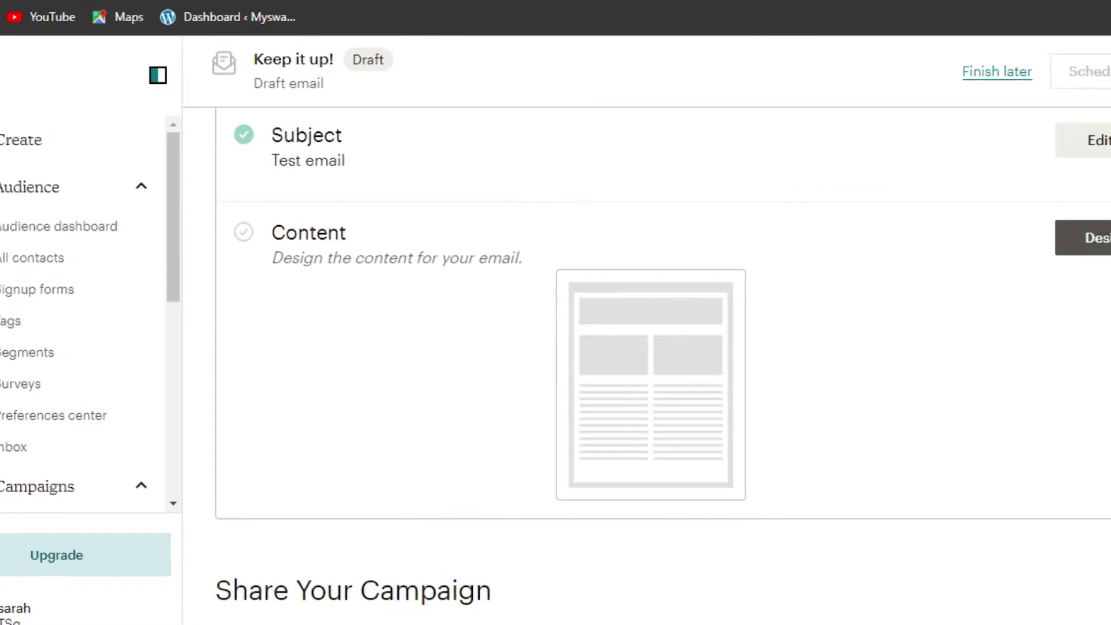
Step: Choose the Classic Builder for the email design and browse the Featured and Basic templates
{"action": "left_click", "coordinate": [1102, 246]}
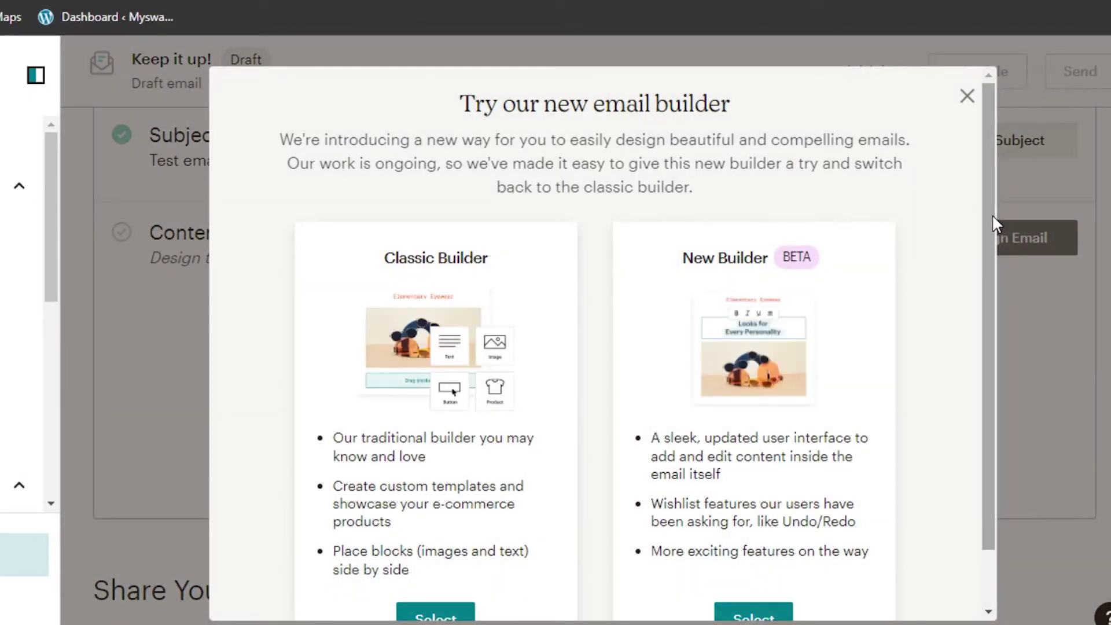
{"action": "left_click_drag", "start_coordinate": [992, 215], "coordinate": [992, 297]}
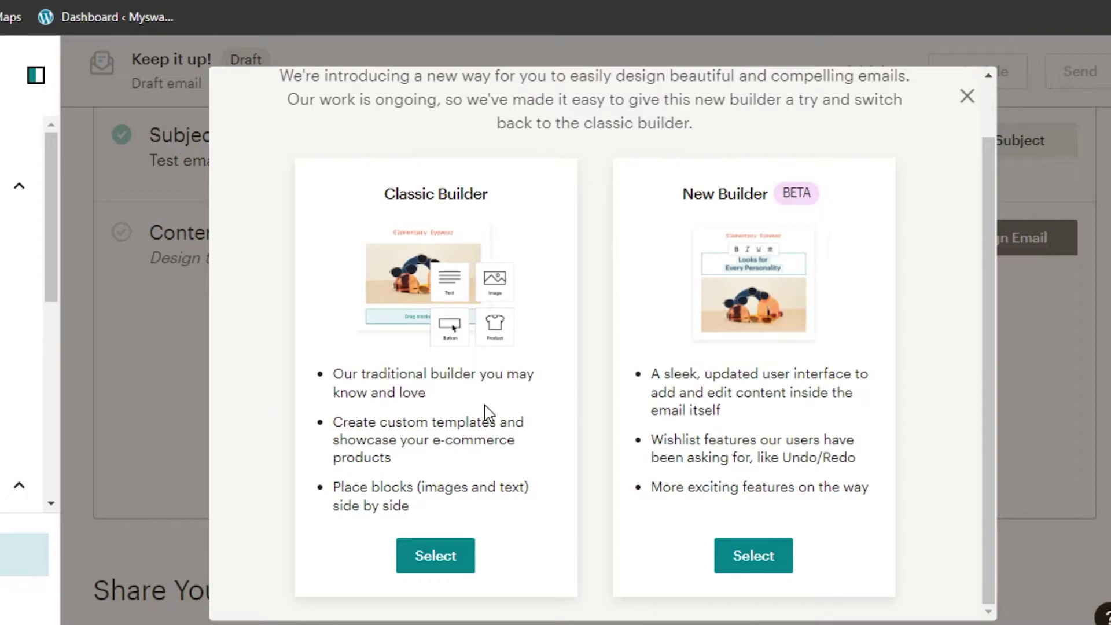
{"action": "left_click", "coordinate": [428, 556]}
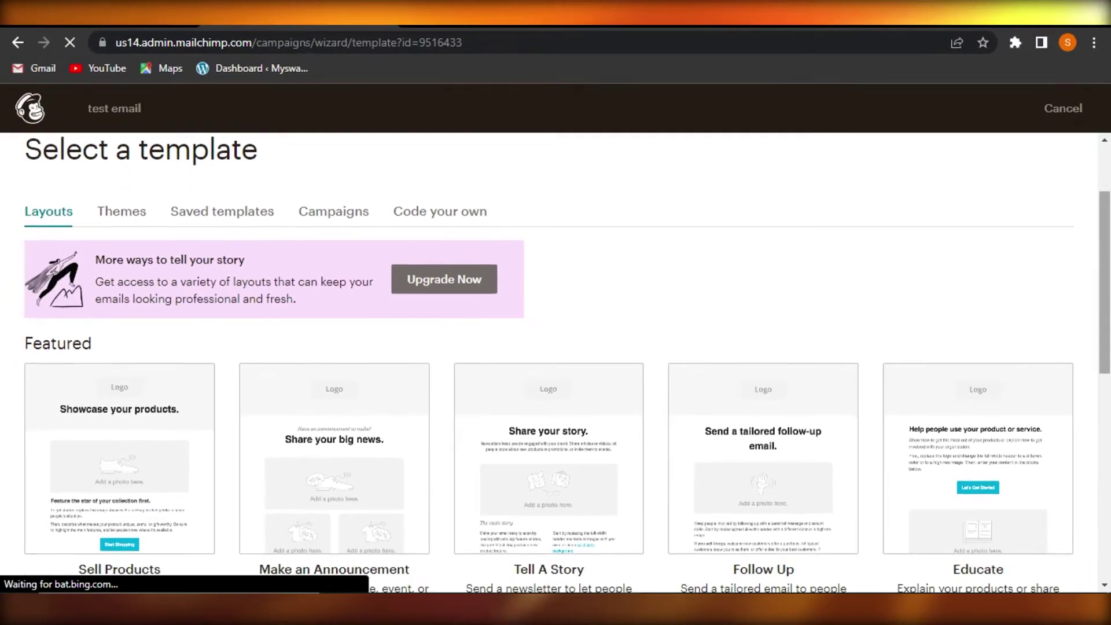
{"action": "scroll", "coordinate": [190, 328], "scroll_direction": "down", "scroll_amount": 3}
{"action": "scroll", "coordinate": [190, 328], "scroll_direction": "up", "scroll_amount": 1}
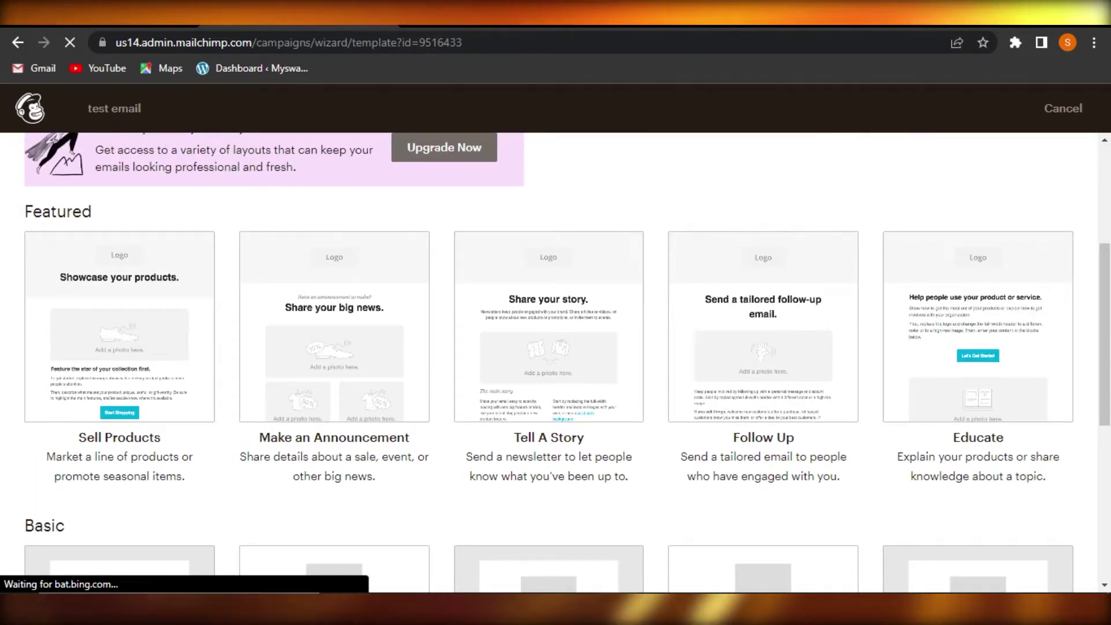
{"action": "scroll", "coordinate": [556, 359], "scroll_direction": "down", "scroll_amount": 6}
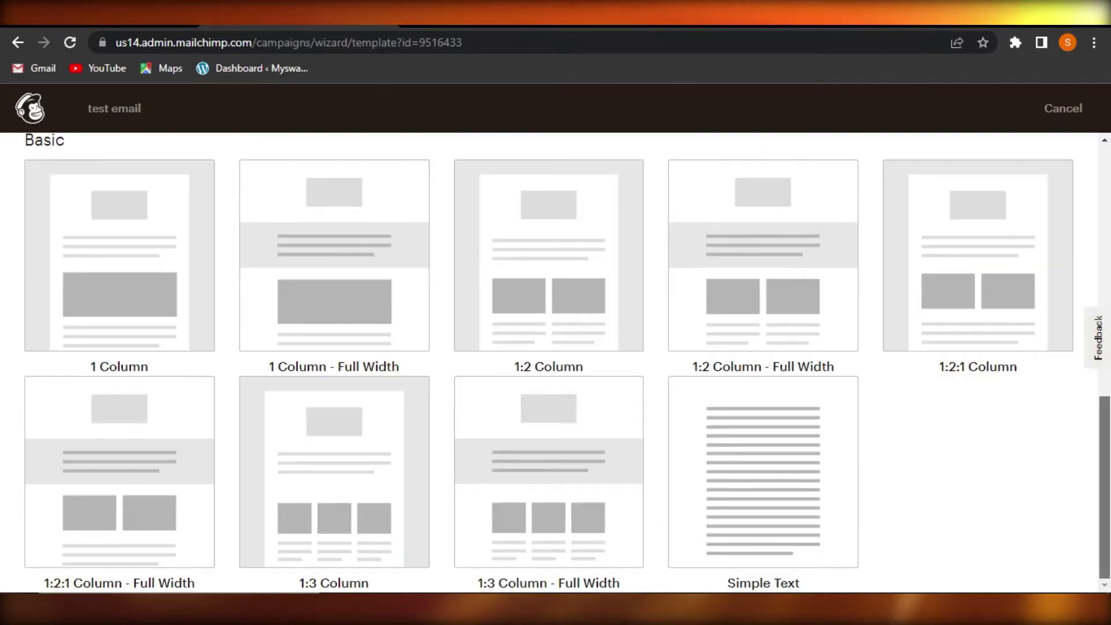
{"action": "scroll", "coordinate": [1107, 330], "scroll_direction": "up", "scroll_amount": 5}
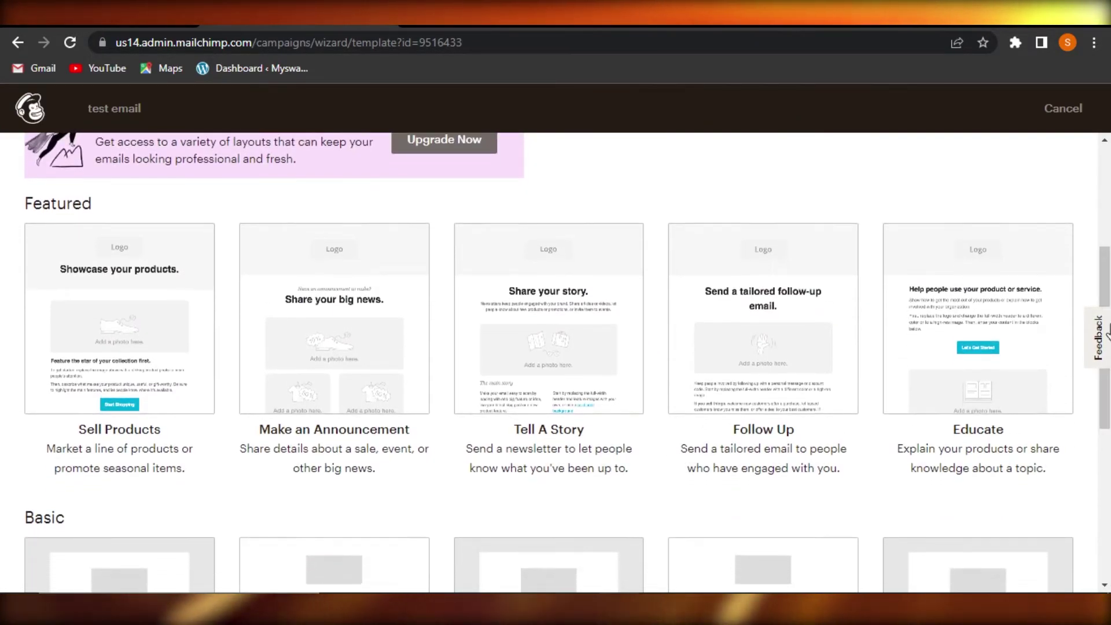
Step: Load the Sell Products template into the editor and scroll through it
{"action": "left_click", "coordinate": [124, 405]}
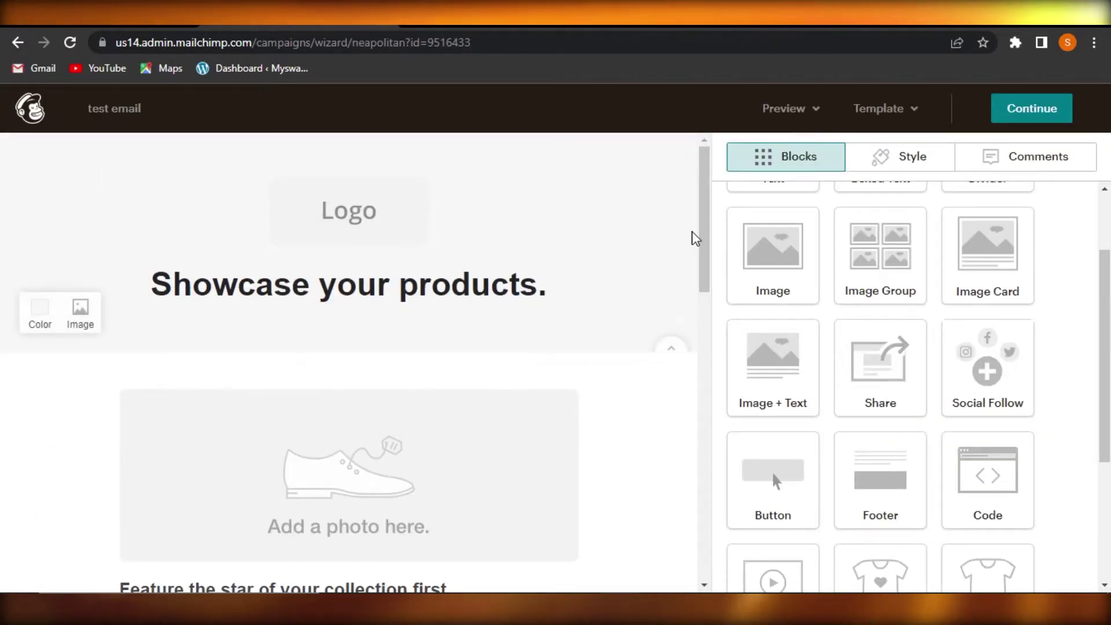
{"action": "scroll", "coordinate": [706, 262], "scroll_direction": "down", "scroll_amount": 1}
{"action": "left_click_drag", "start_coordinate": [710, 412], "coordinate": [704, 191]}
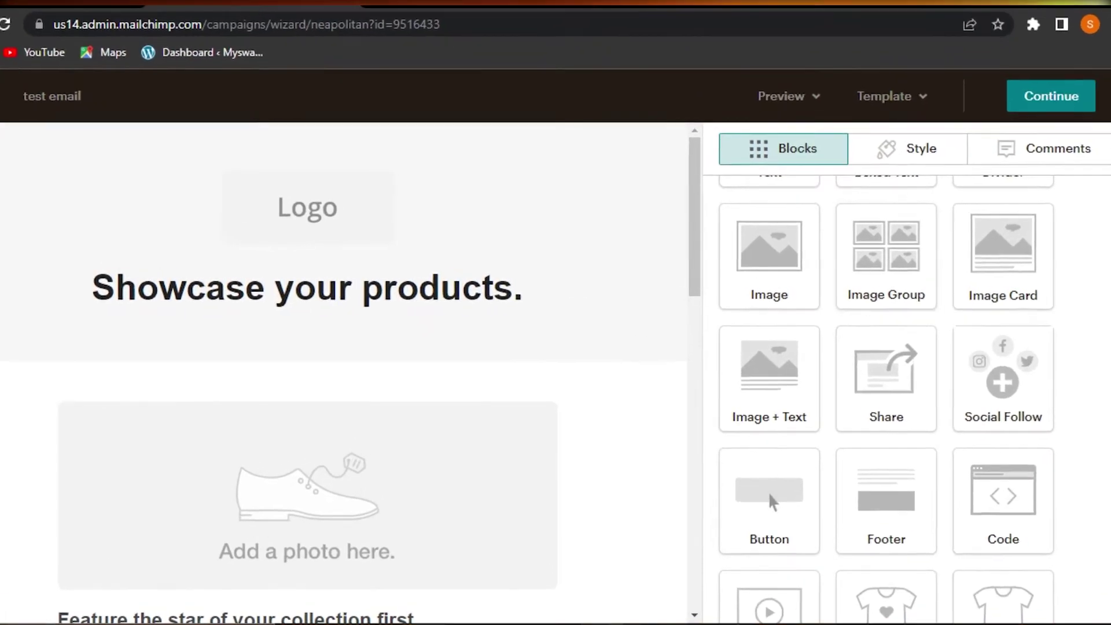
{"action": "scroll", "coordinate": [768, 491], "scroll_direction": "up", "scroll_amount": 2}
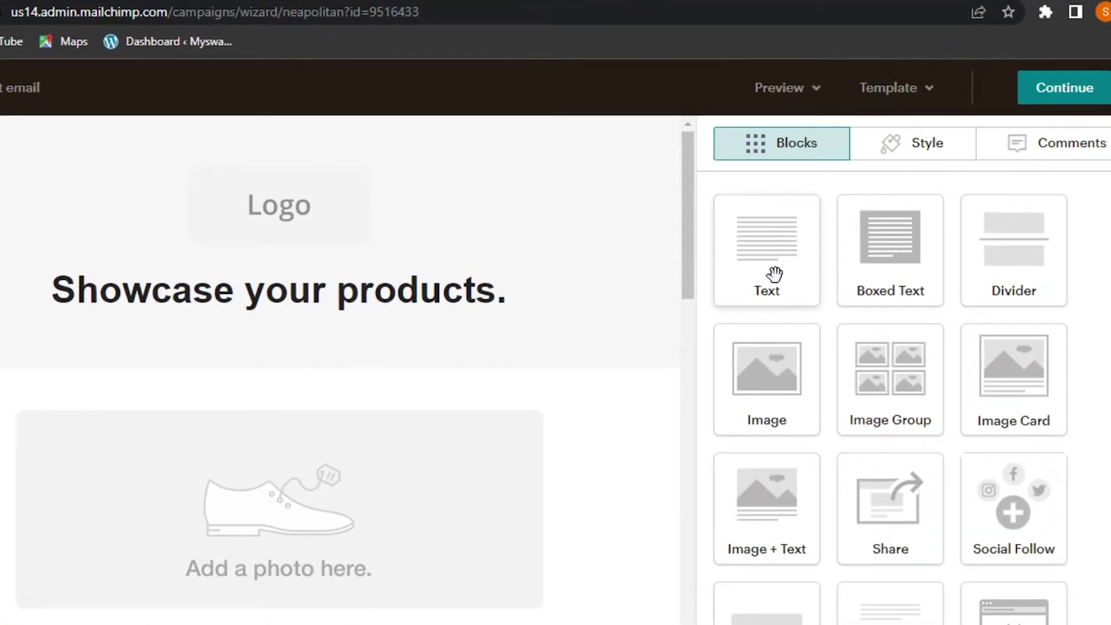
{"action": "scroll", "coordinate": [891, 400], "scroll_direction": "down", "scroll_amount": 4}
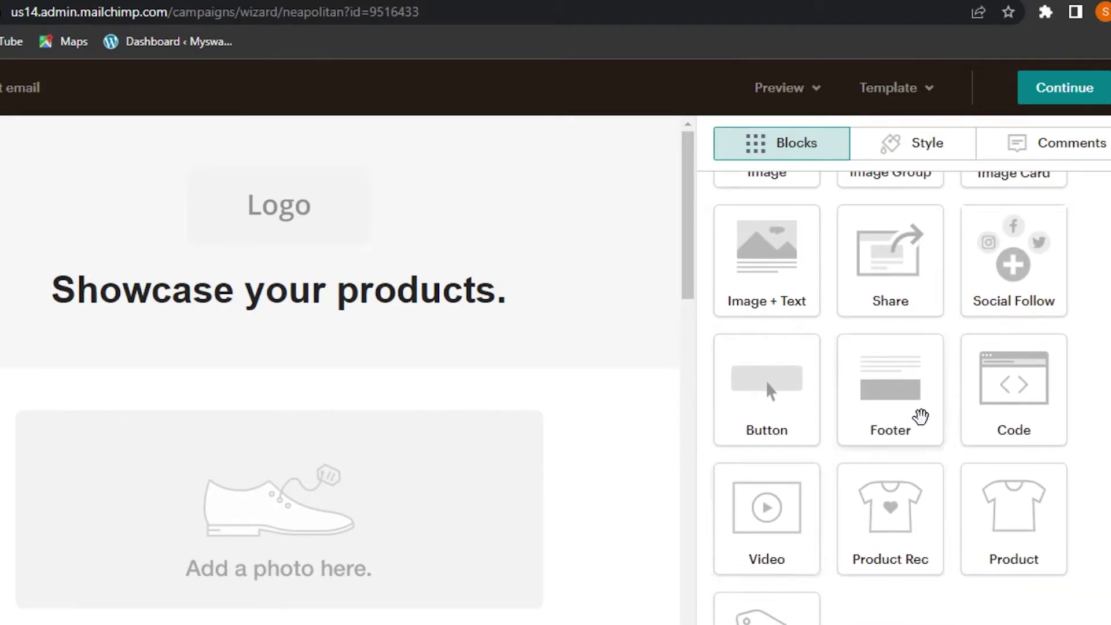
{"action": "scroll", "coordinate": [891, 399], "scroll_direction": "down", "scroll_amount": 3}
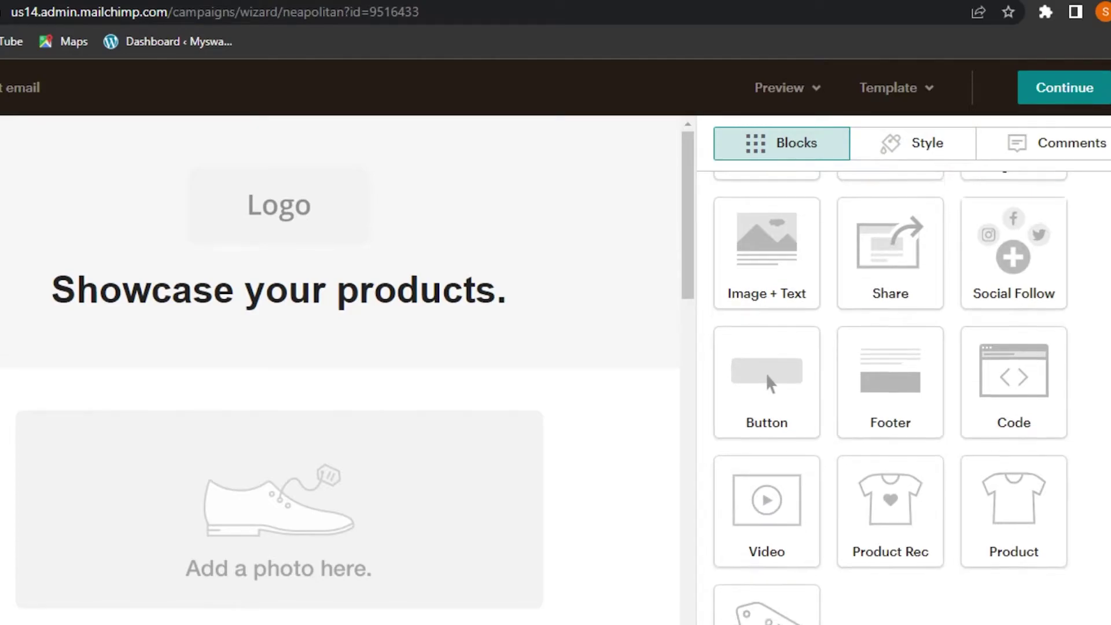
{"action": "scroll", "coordinate": [891, 399], "scroll_direction": "up", "scroll_amount": 5}
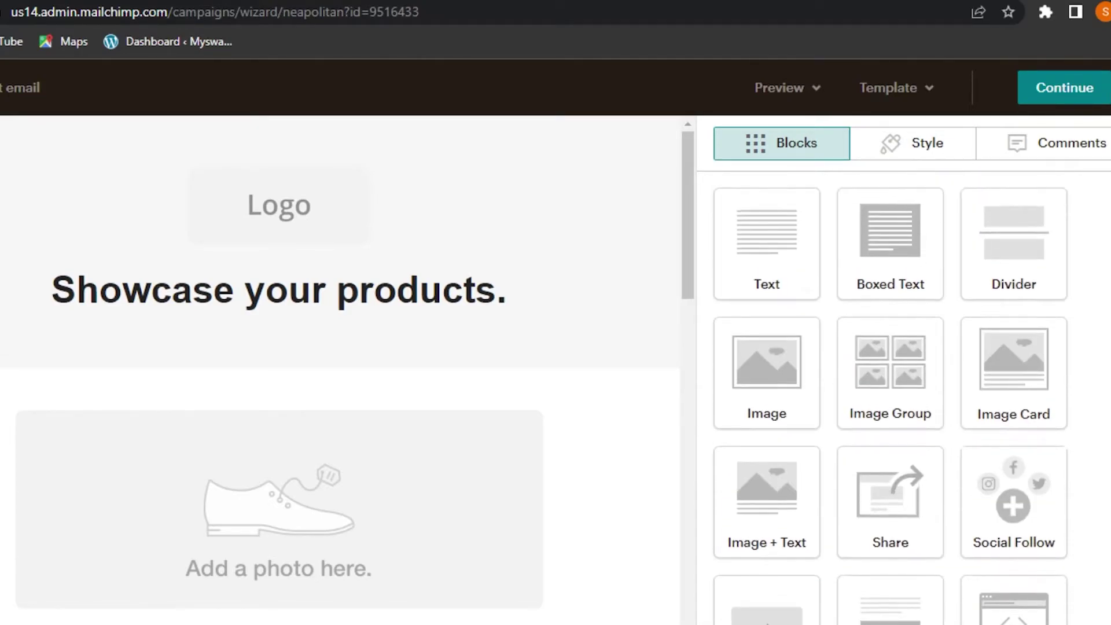
Step: Look through the Style and Comments tabs, then return to Blocks
{"action": "left_click", "coordinate": [928, 152]}
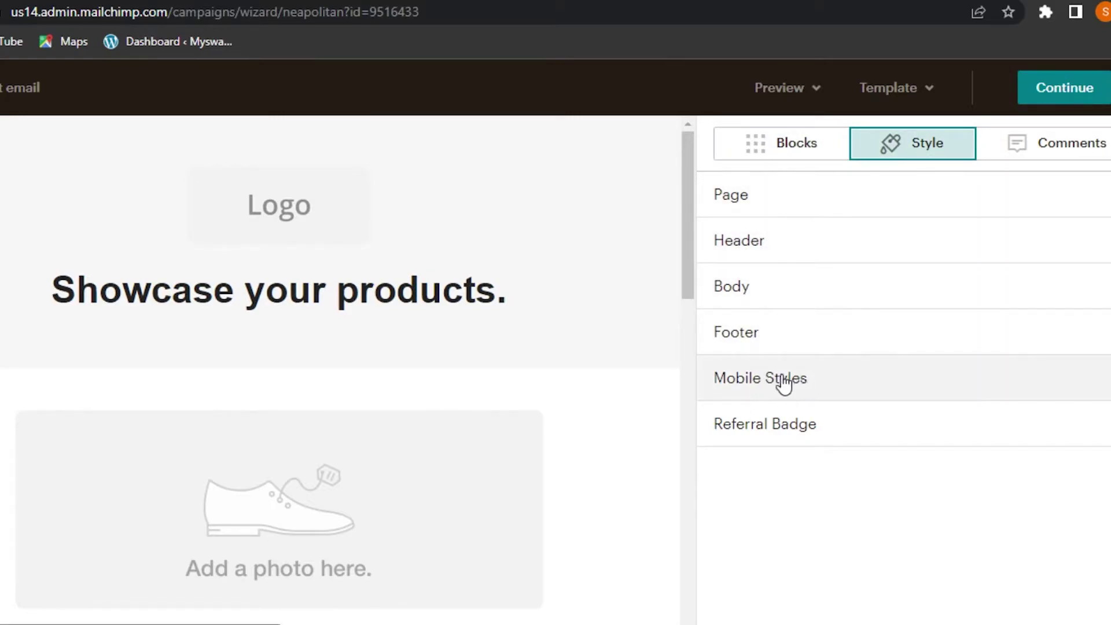
{"action": "left_click", "coordinate": [1029, 151]}
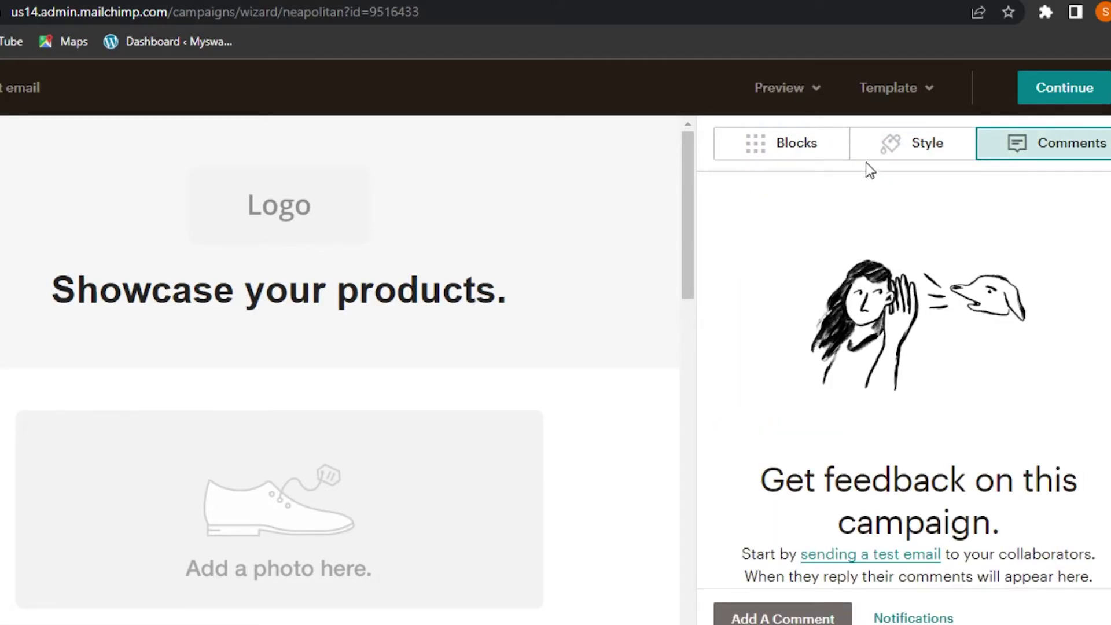
{"action": "left_click", "coordinate": [799, 153]}
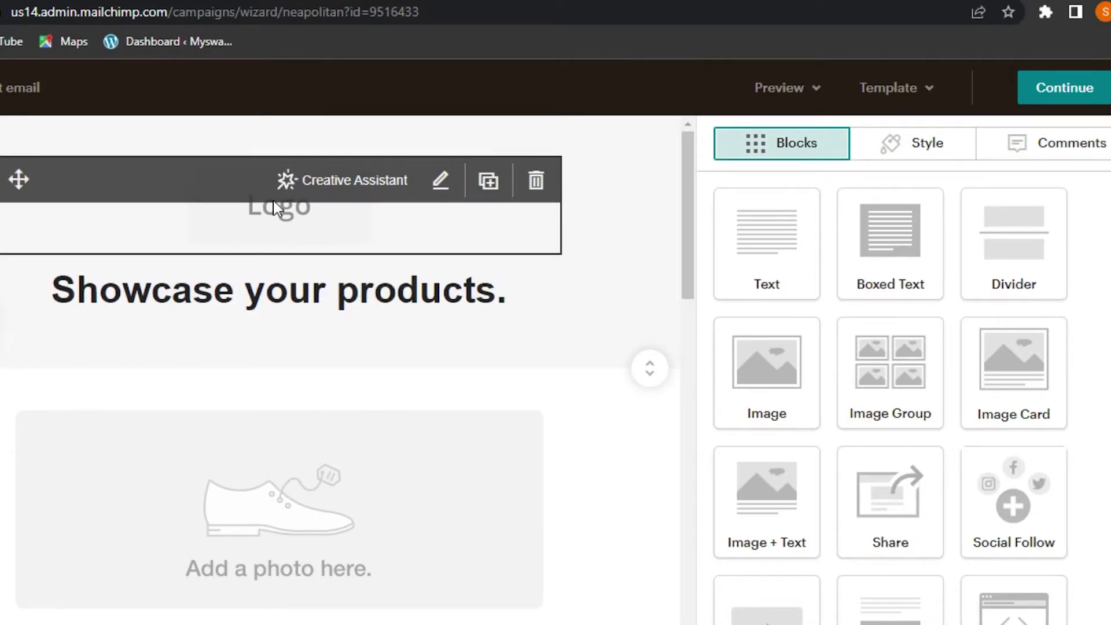
Step: Delete the Logo block after trying and cancelling an image replacement
{"action": "left_click", "coordinate": [214, 223]}
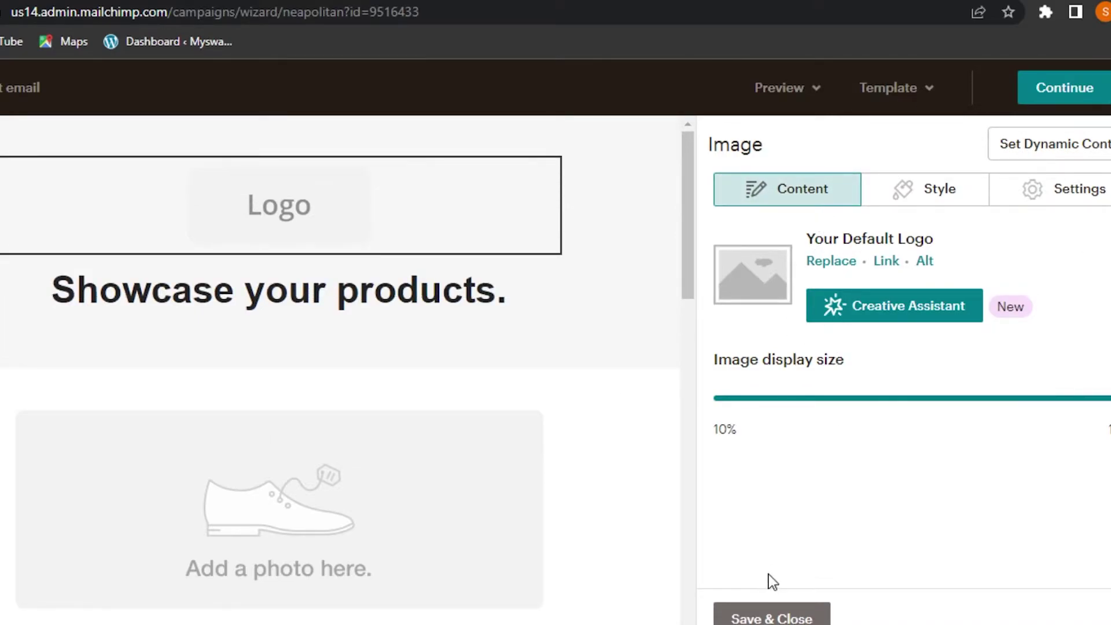
{"action": "left_click", "coordinate": [758, 295]}
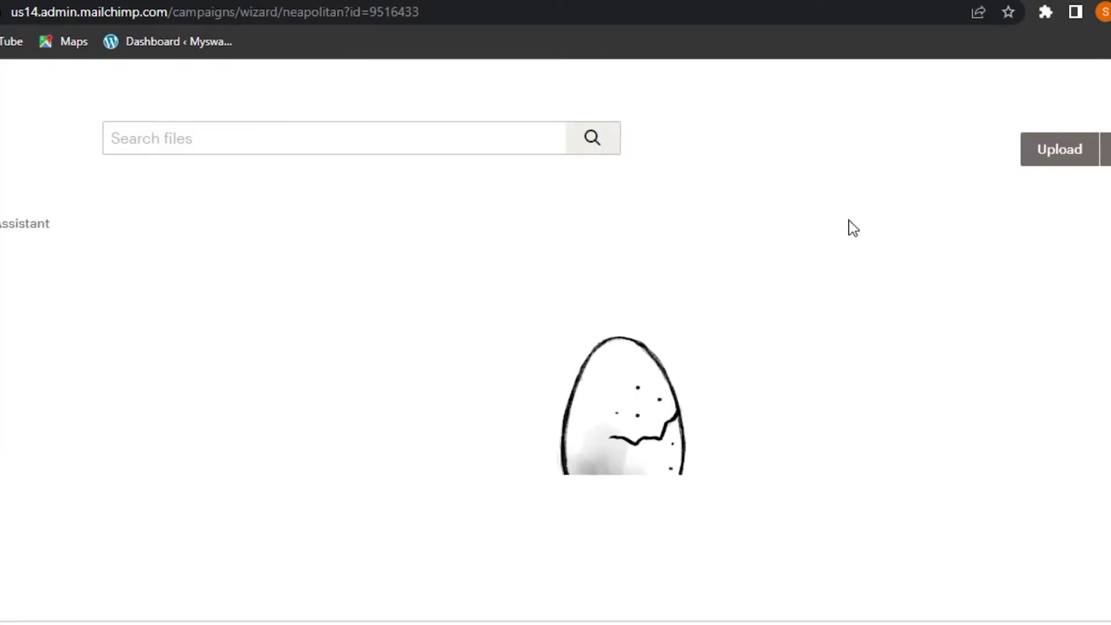
{"action": "left_click", "coordinate": [1061, 150]}
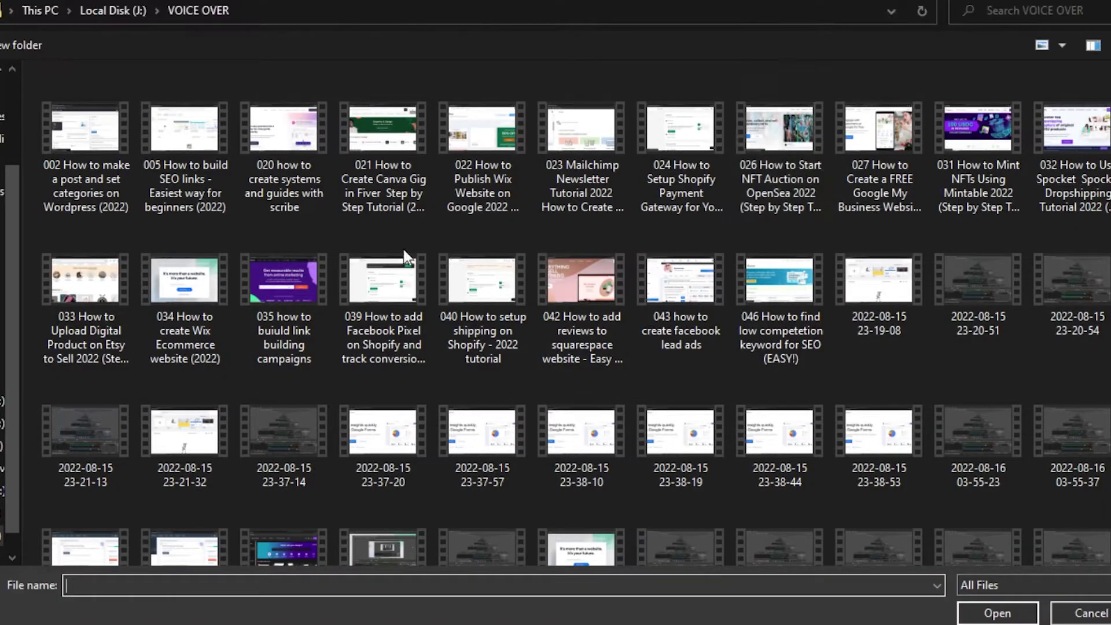
{"action": "scroll", "coordinate": [11, 308], "scroll_direction": "up", "scroll_amount": 5}
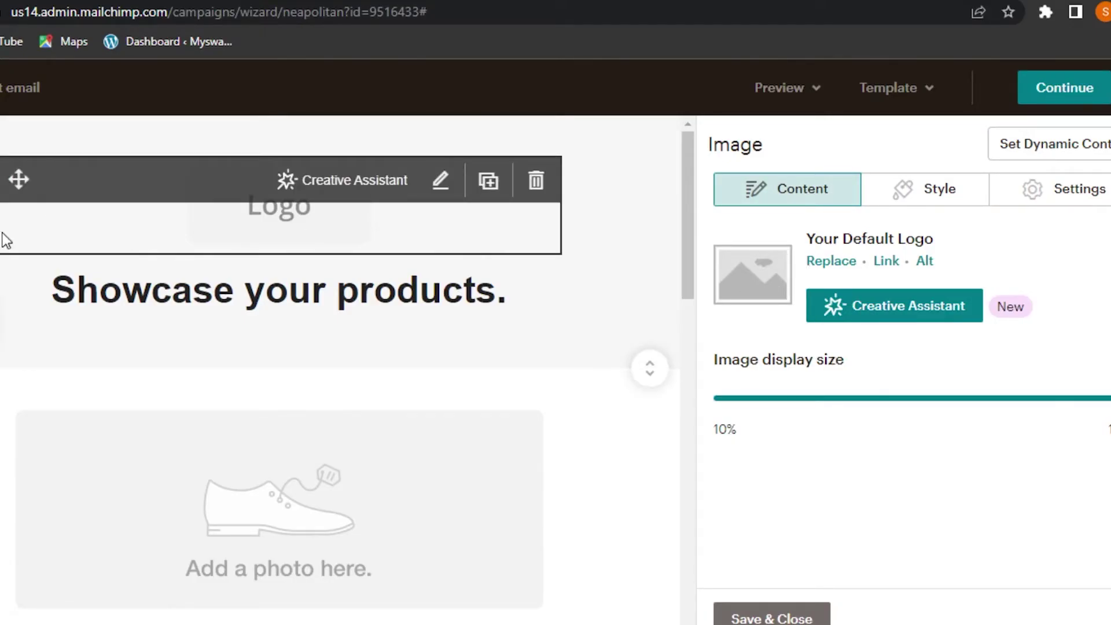
{"action": "left_click", "coordinate": [537, 182]}
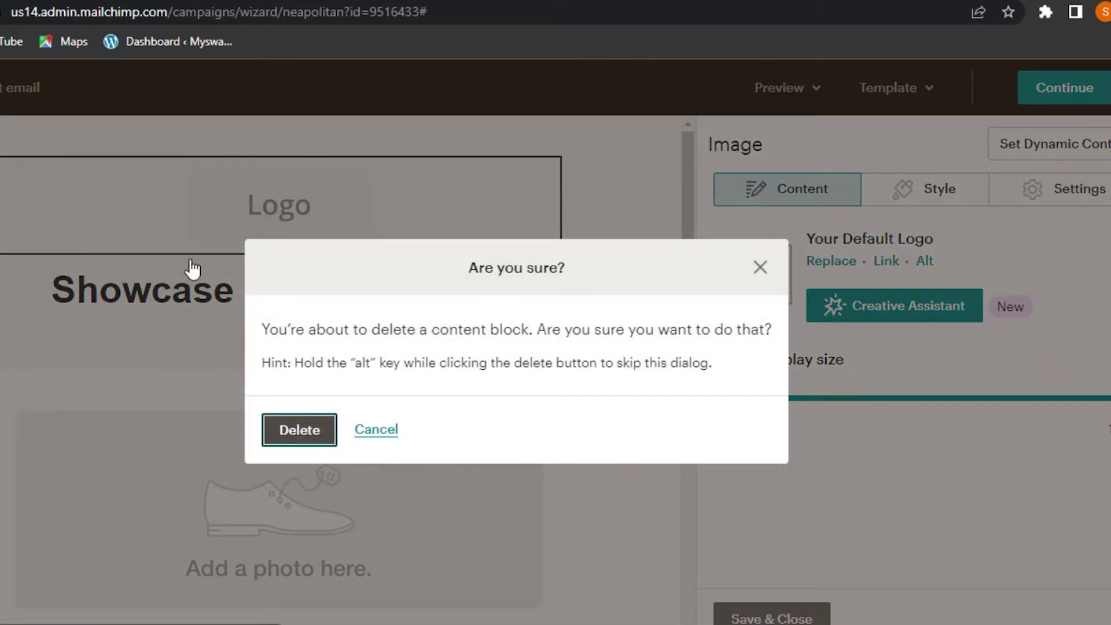
{"action": "key", "text": "Return"}
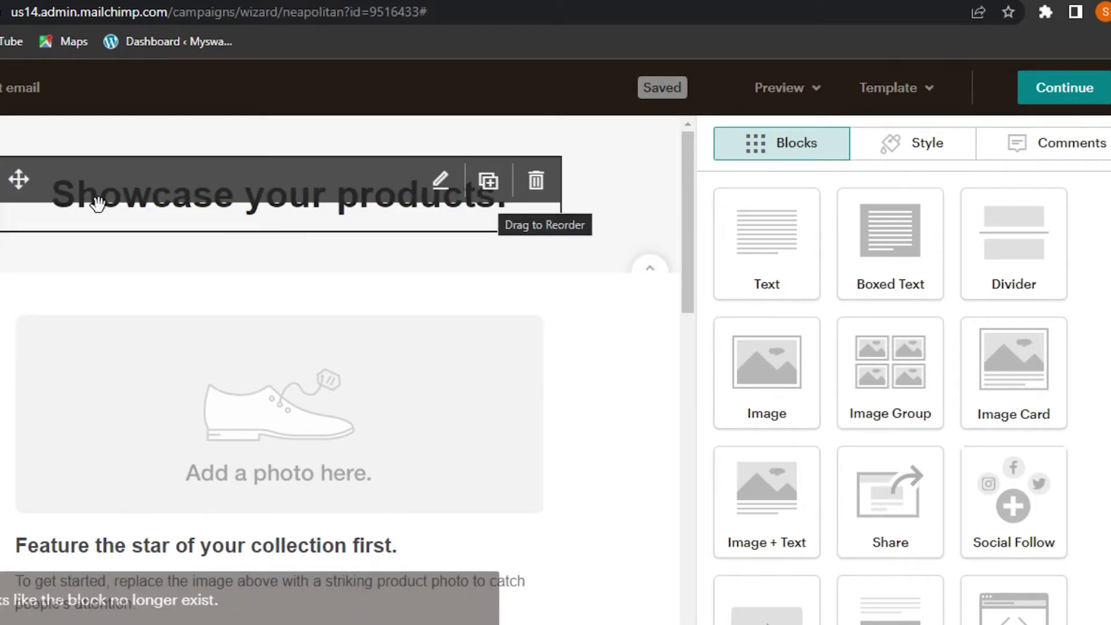
Step: Replace the 'Showcase your products.' heading text with 'MY TEST EMAIL'
{"action": "left_click", "coordinate": [440, 182]}
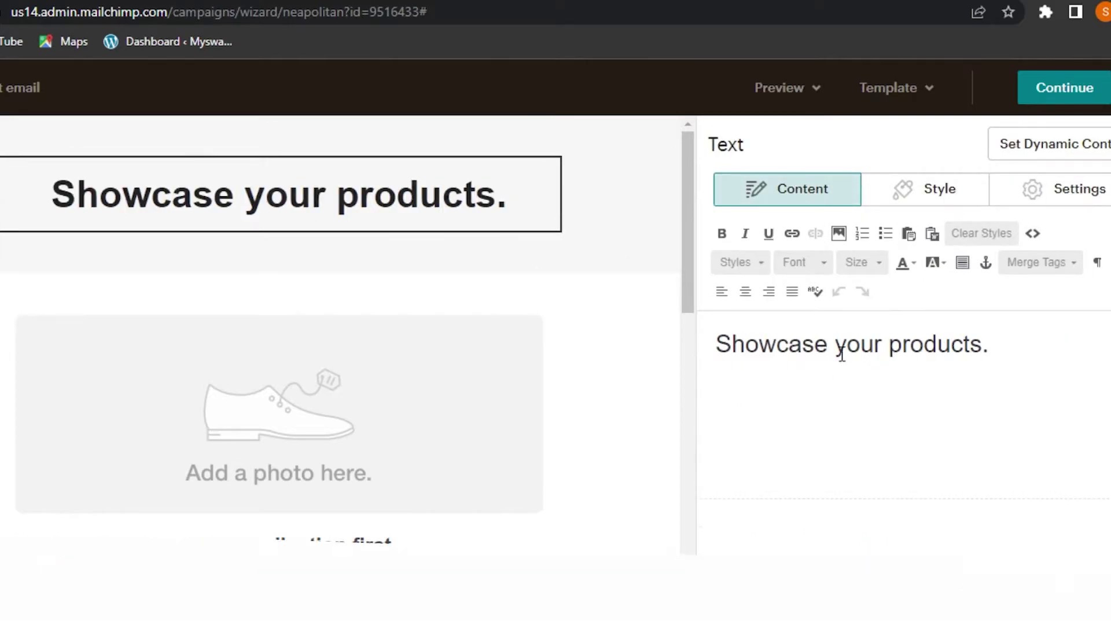
{"action": "left_click", "coordinate": [983, 344]}
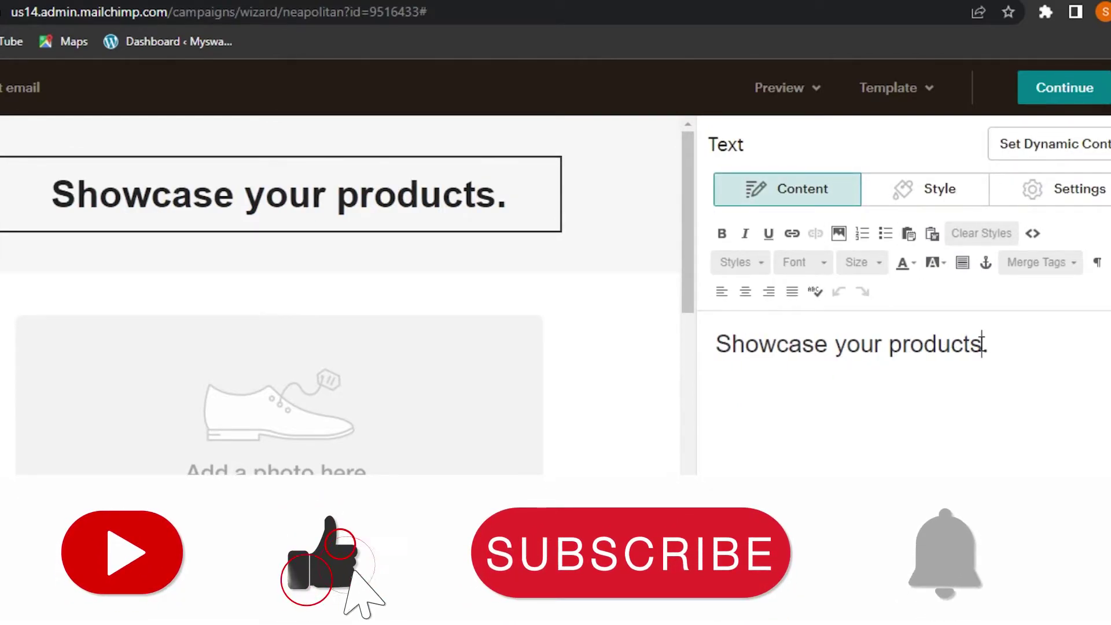
{"action": "key", "text": "BackSpace"}
{"action": "key", "text": "ctrl+a"}
{"action": "type", "text": "MY TEST EMAIL"}
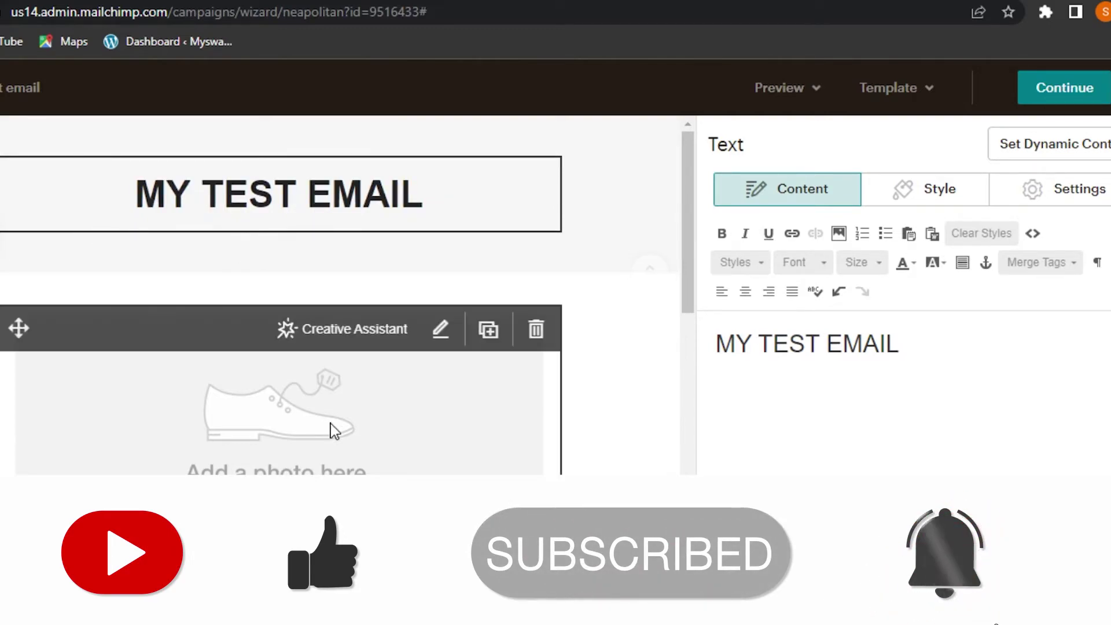
{"action": "left_click", "coordinate": [218, 428]}
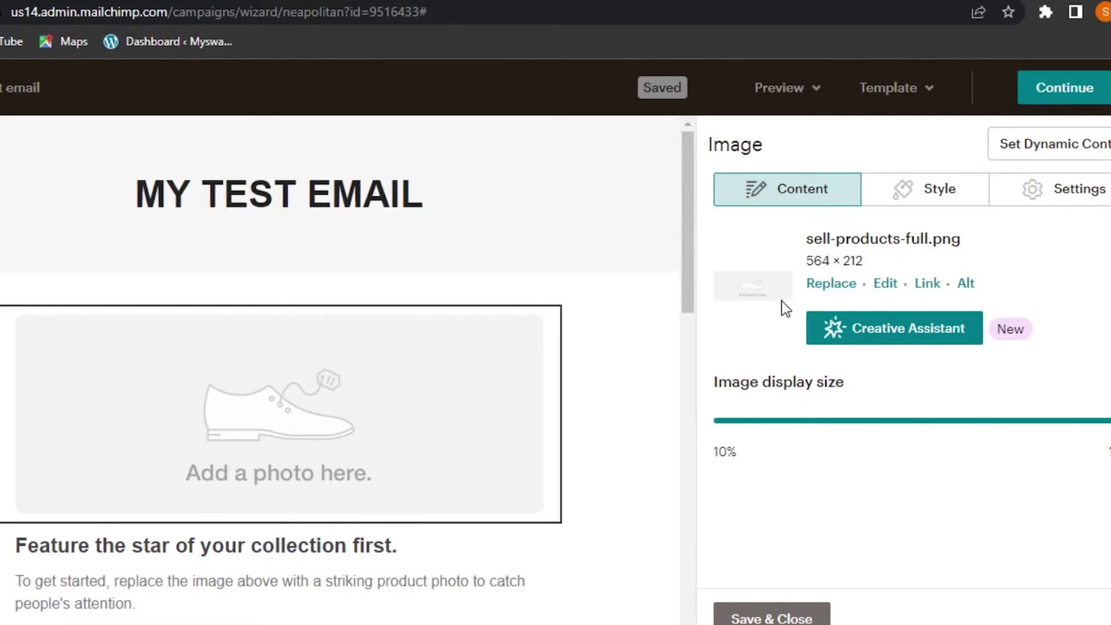
Step: Replace the placeholder photo with download (2).jpg and save the image block
{"action": "left_click", "coordinate": [869, 327]}
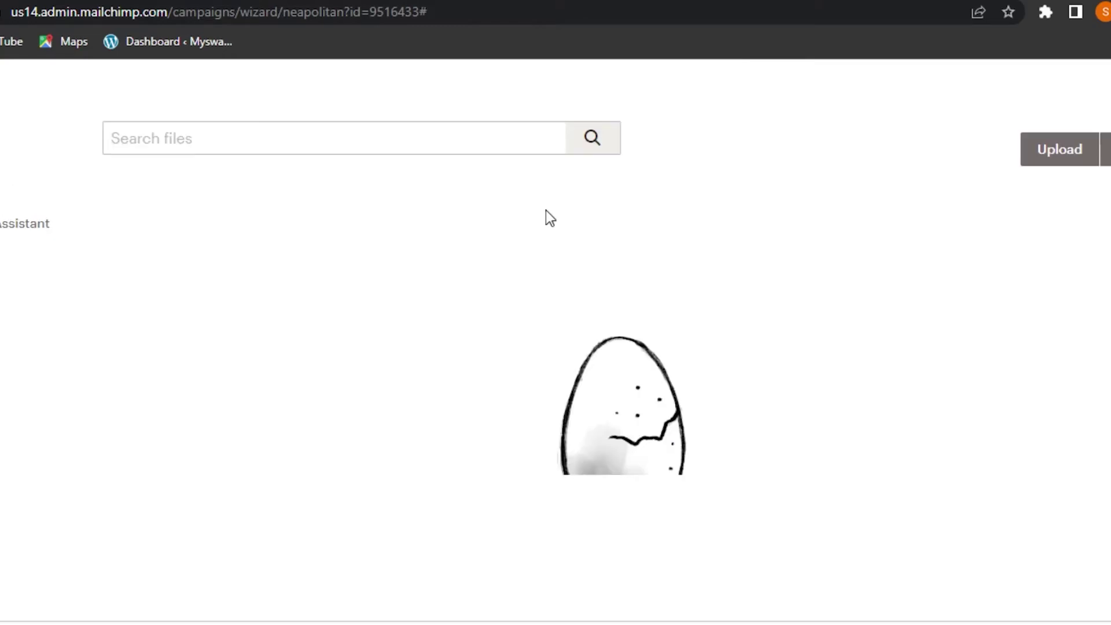
{"action": "key", "text": "Escape"}
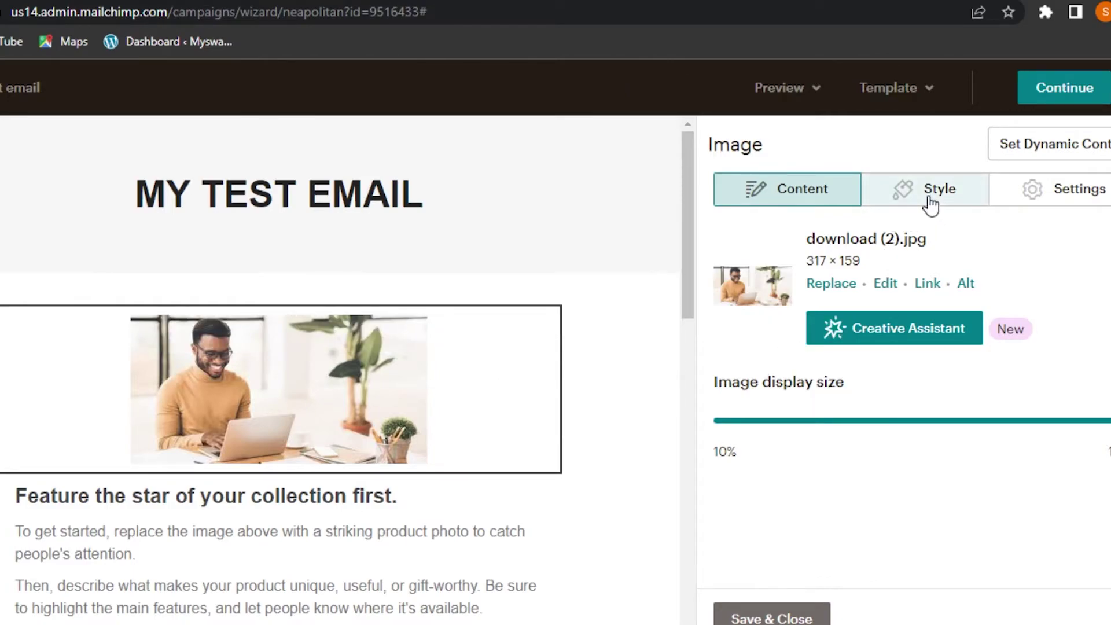
{"action": "left_click", "coordinate": [773, 618]}
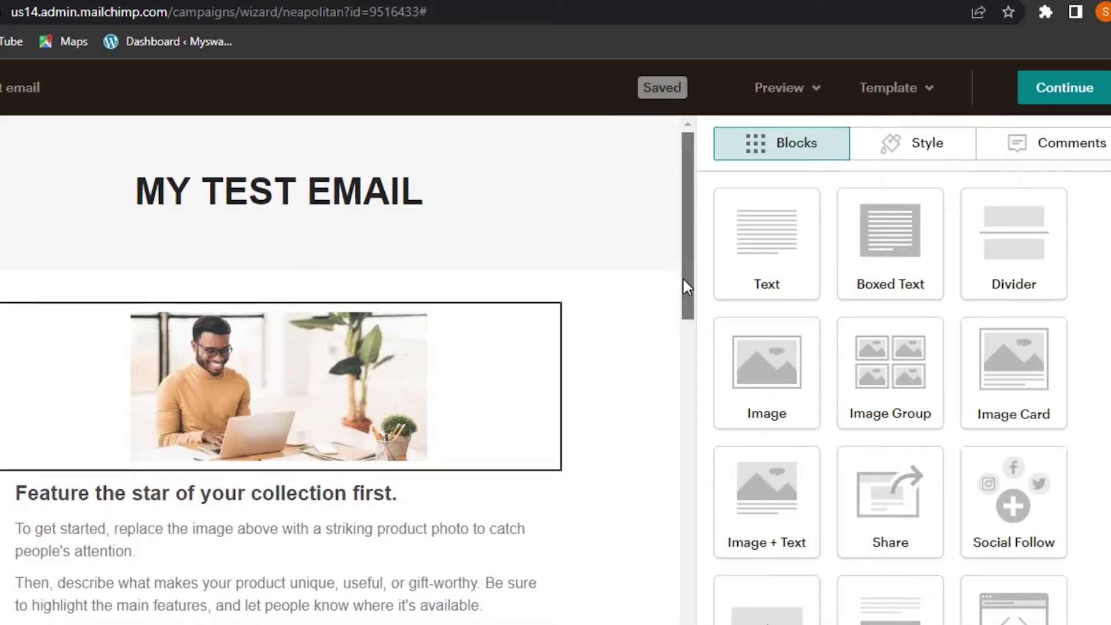
Step: Open the 'Feature the star of your collection' text and select its paragraph, leaving it unchanged
{"action": "scroll", "coordinate": [513, 262], "scroll_direction": "down", "scroll_amount": 3}
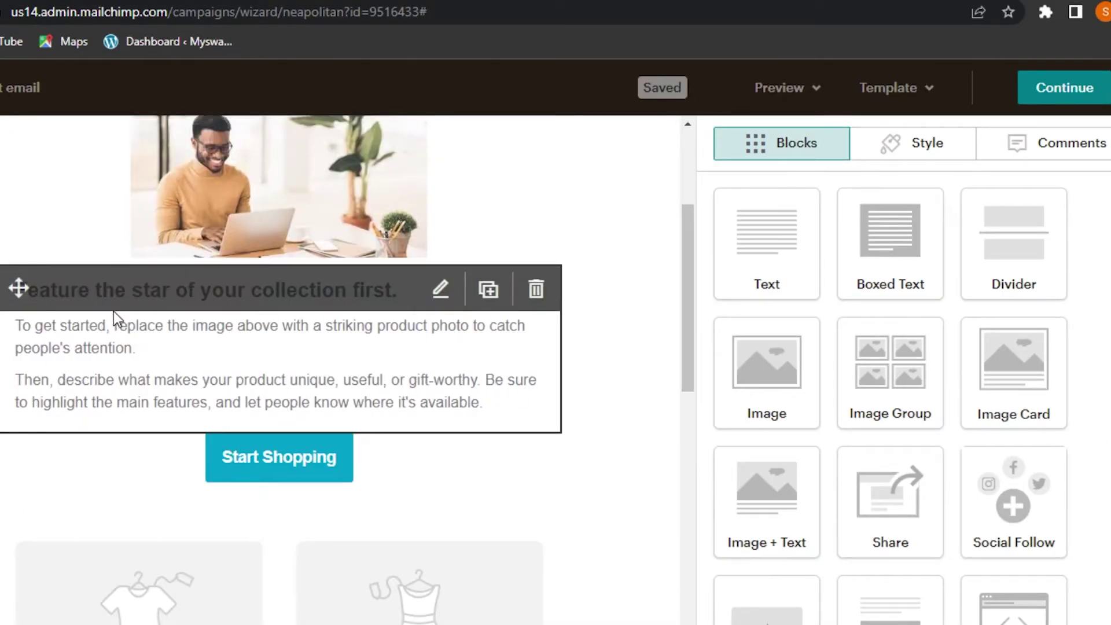
{"action": "left_click", "coordinate": [66, 282]}
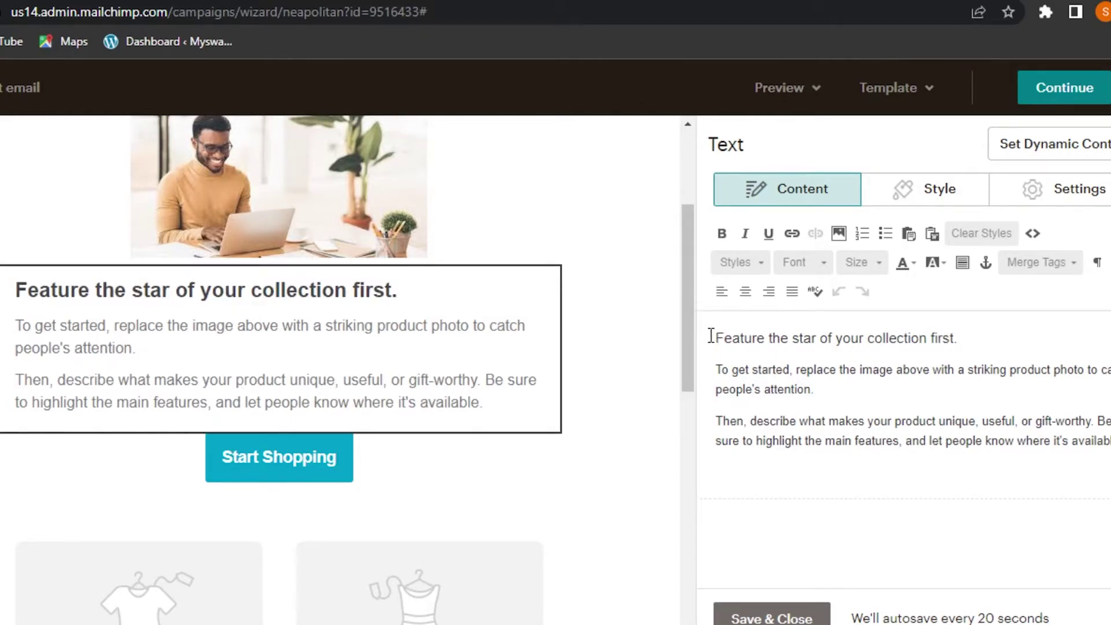
{"action": "left_click_drag", "start_coordinate": [717, 335], "coordinate": [1109, 466]}
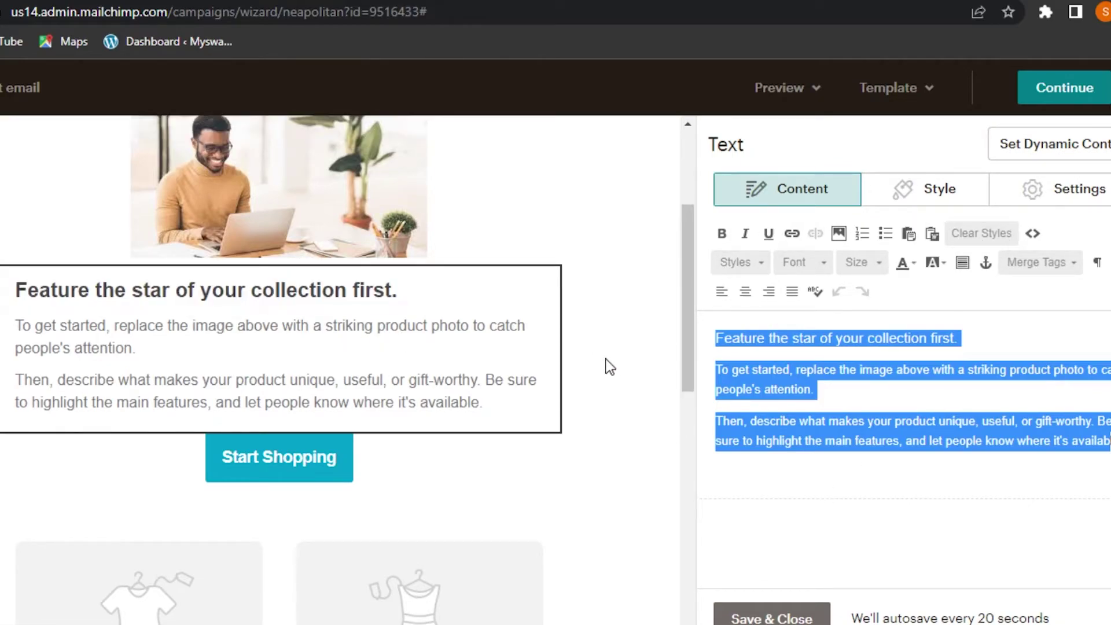
{"action": "left_click", "coordinate": [530, 313]}
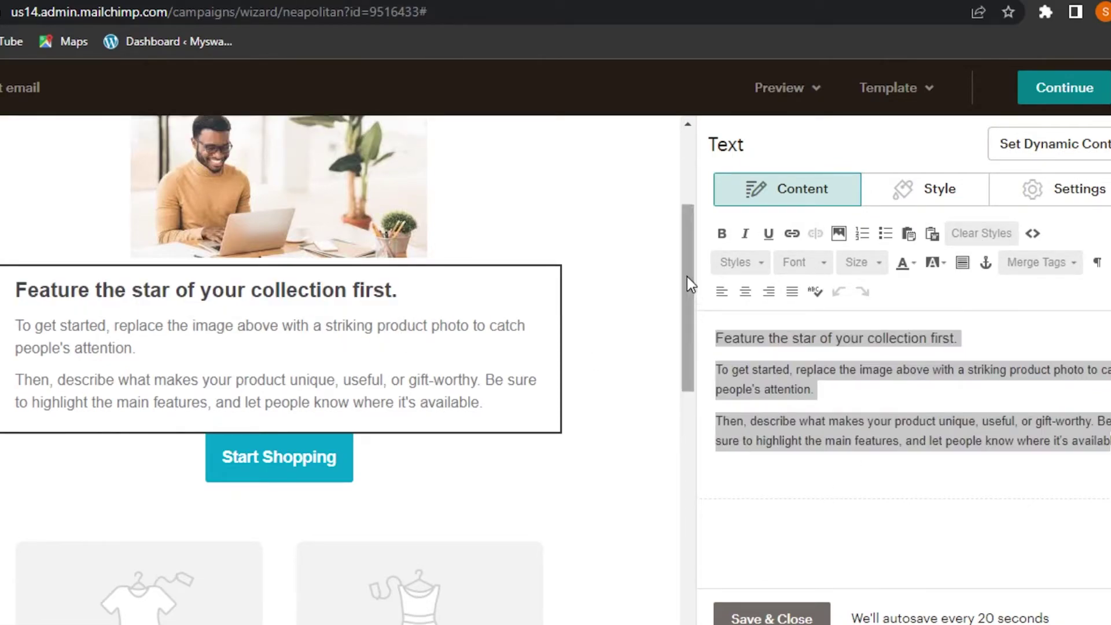
Step: Delete the Start Shopping button block and confirm the deletion
{"action": "left_click_drag", "start_coordinate": [686, 277], "coordinate": [687, 293]}
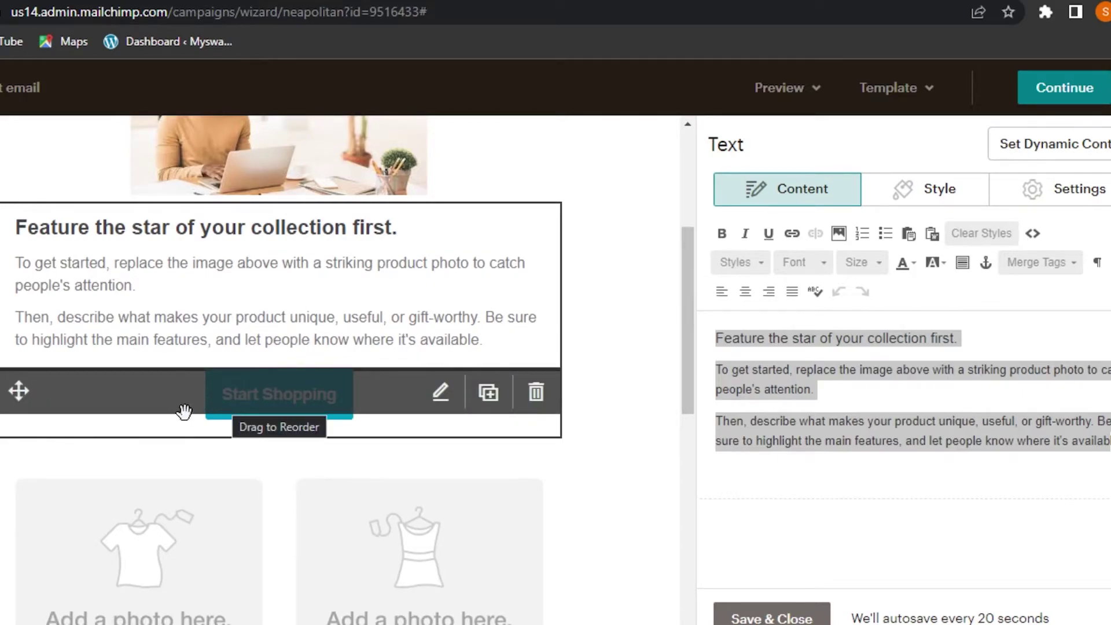
{"action": "left_click", "coordinate": [536, 392]}
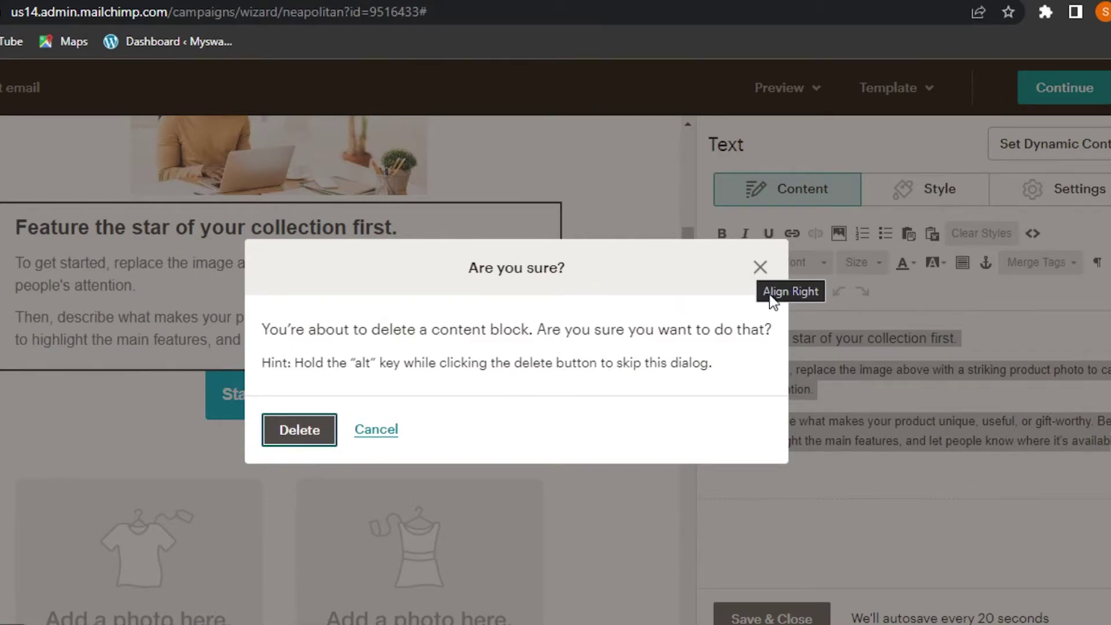
{"action": "key", "text": "Return"}
{"action": "left_click", "coordinate": [769, 617]}
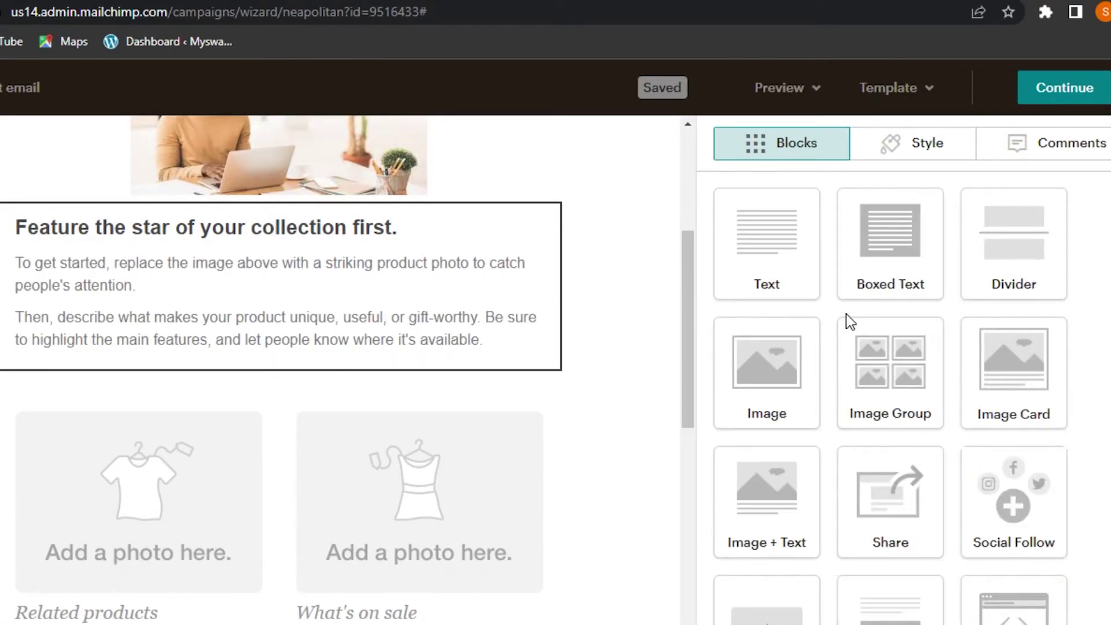
Step: Drop a Button block under the feature text, relabel it 'Click Here', keep Web address linking, and save
{"action": "scroll", "coordinate": [769, 301], "scroll_direction": "down", "scroll_amount": 5}
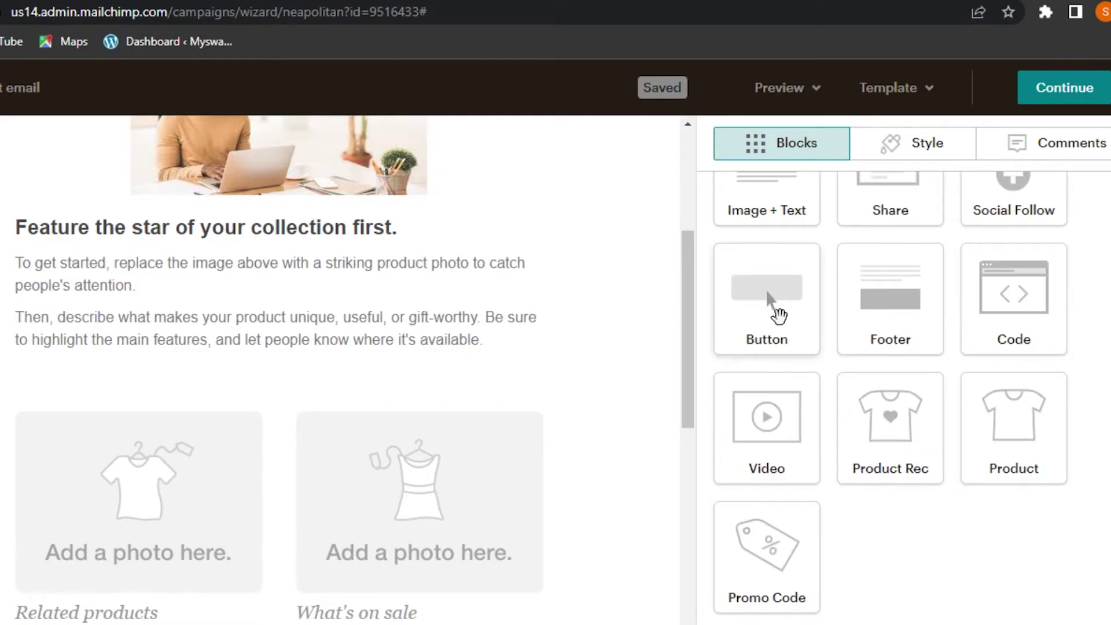
{"action": "left_click_drag", "start_coordinate": [775, 316], "coordinate": [285, 384]}
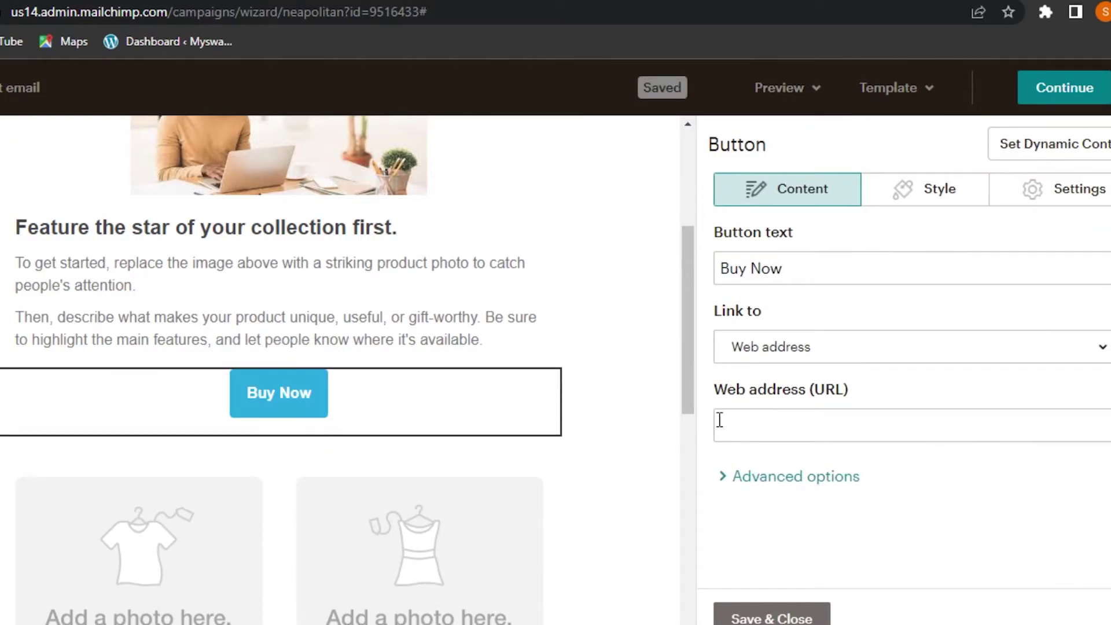
{"action": "left_click", "coordinate": [790, 265]}
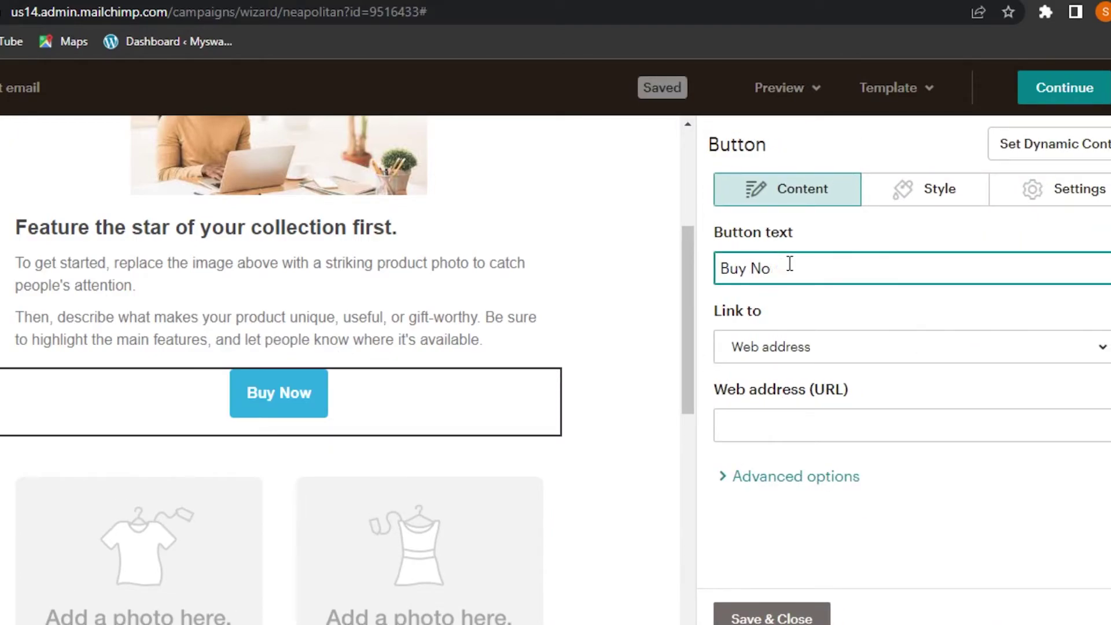
{"action": "key", "text": "BackSpace"}
{"action": "key", "text": "BackSpace"}
{"action": "key", "text": "BackSpace"}
{"action": "key", "text": "BackSpace"}
{"action": "key", "text": "BackSpace"}
{"action": "key", "text": "BackSpace"}
{"action": "type", "text": "C"}
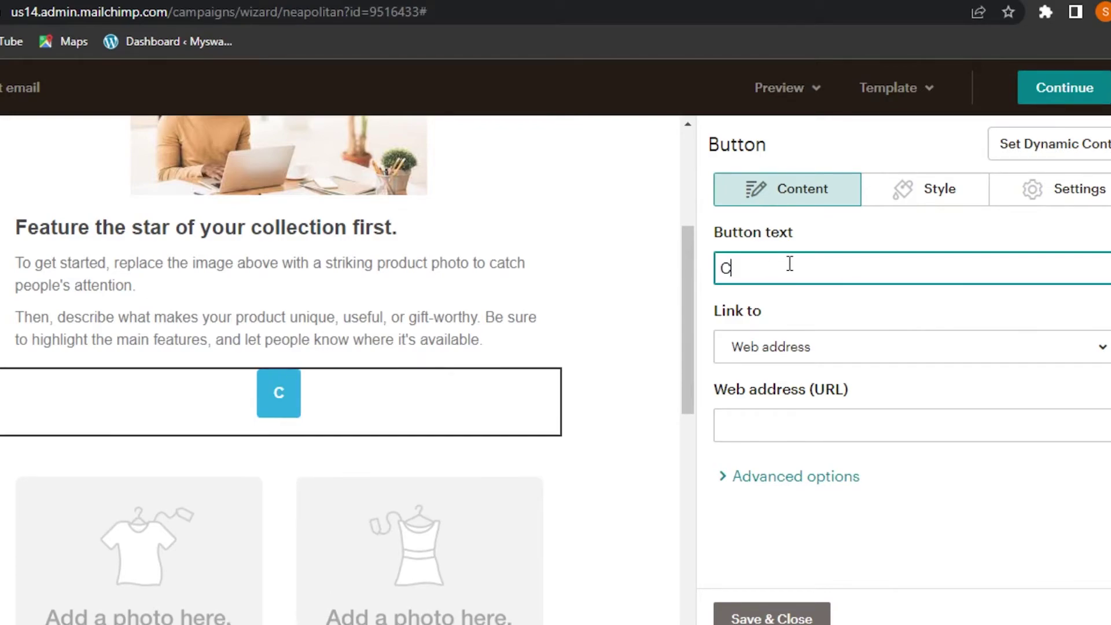
{"action": "type", "text": "lick Here"}
{"action": "left_click", "coordinate": [752, 350]}
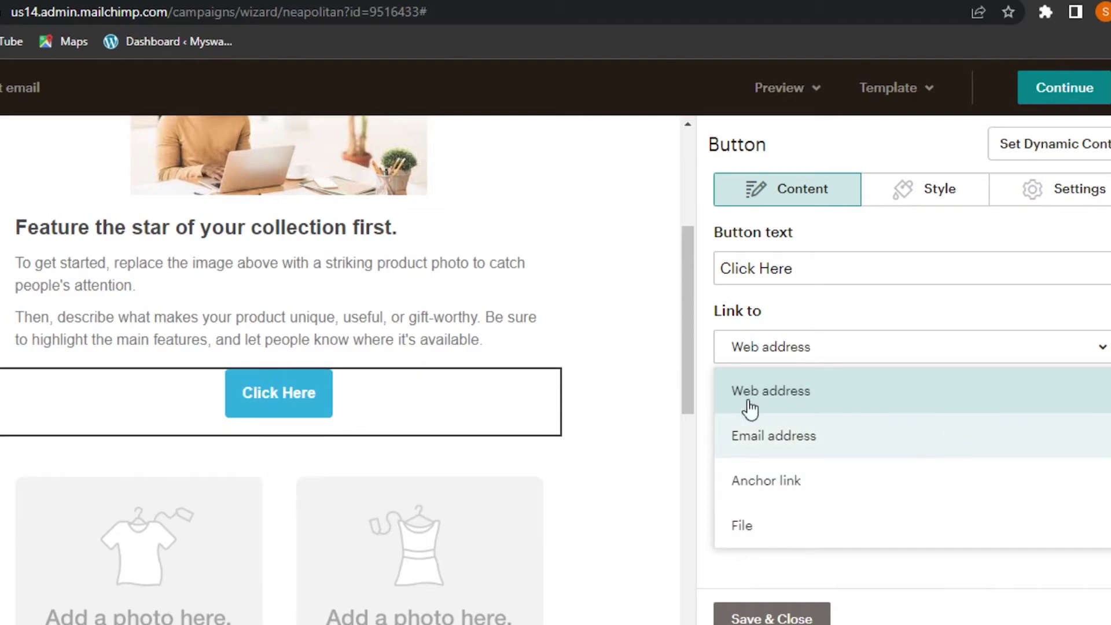
{"action": "left_click", "coordinate": [655, 356]}
{"action": "left_click", "coordinate": [785, 424]}
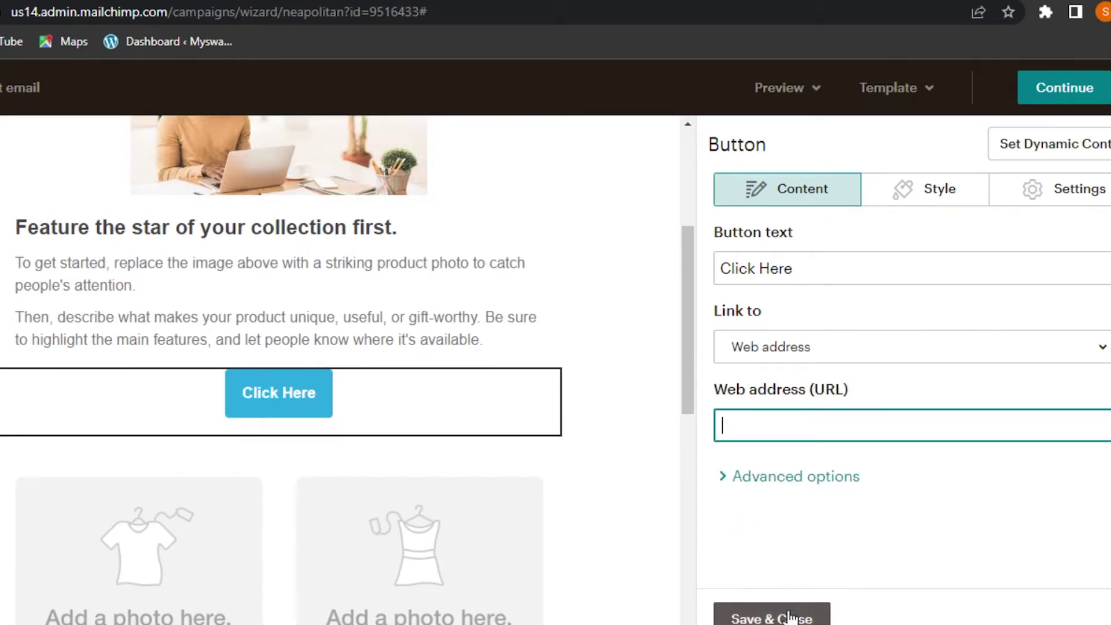
{"action": "left_click", "coordinate": [747, 617]}
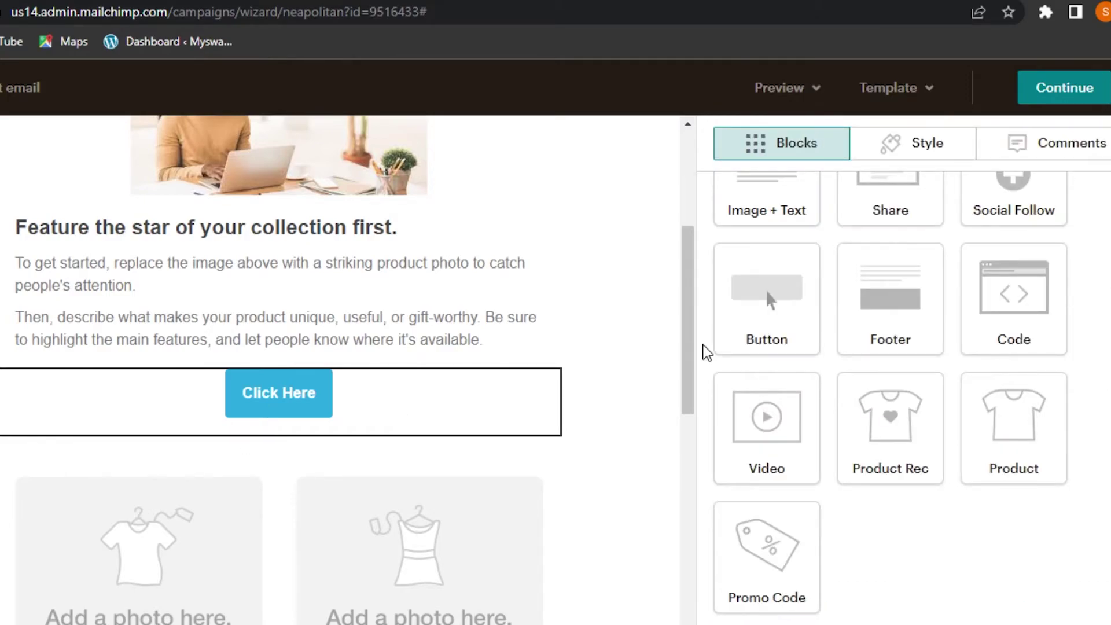
Step: Delete the two-column Related products / What's on sale block
{"action": "left_click_drag", "start_coordinate": [689, 310], "coordinate": [692, 415]}
{"action": "mouse_move", "coordinate": [288, 353]}
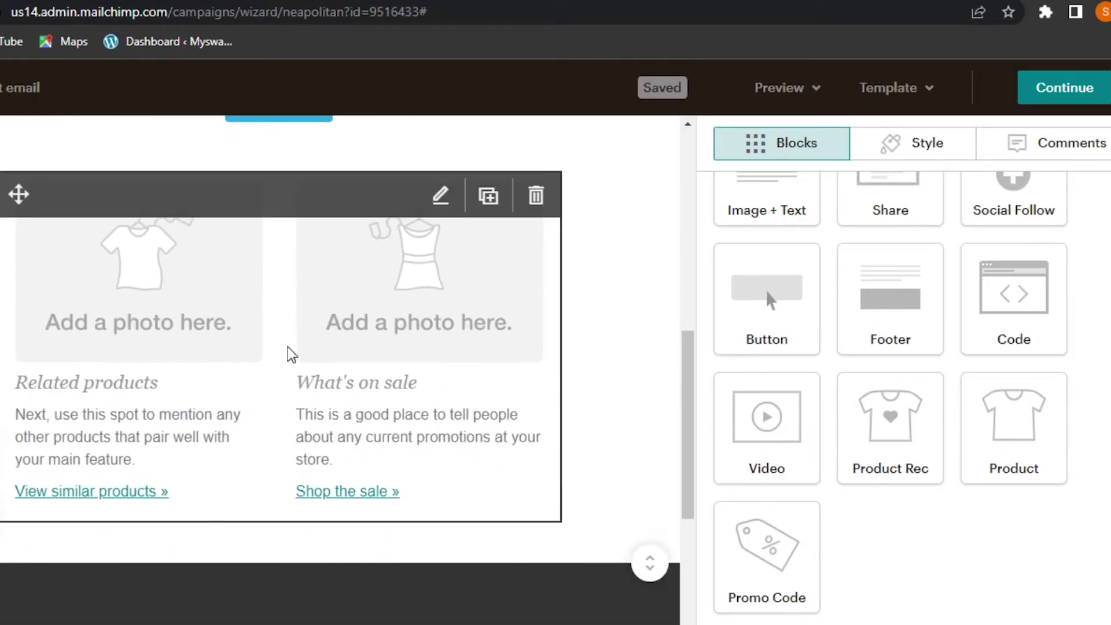
{"action": "left_click", "coordinate": [546, 191]}
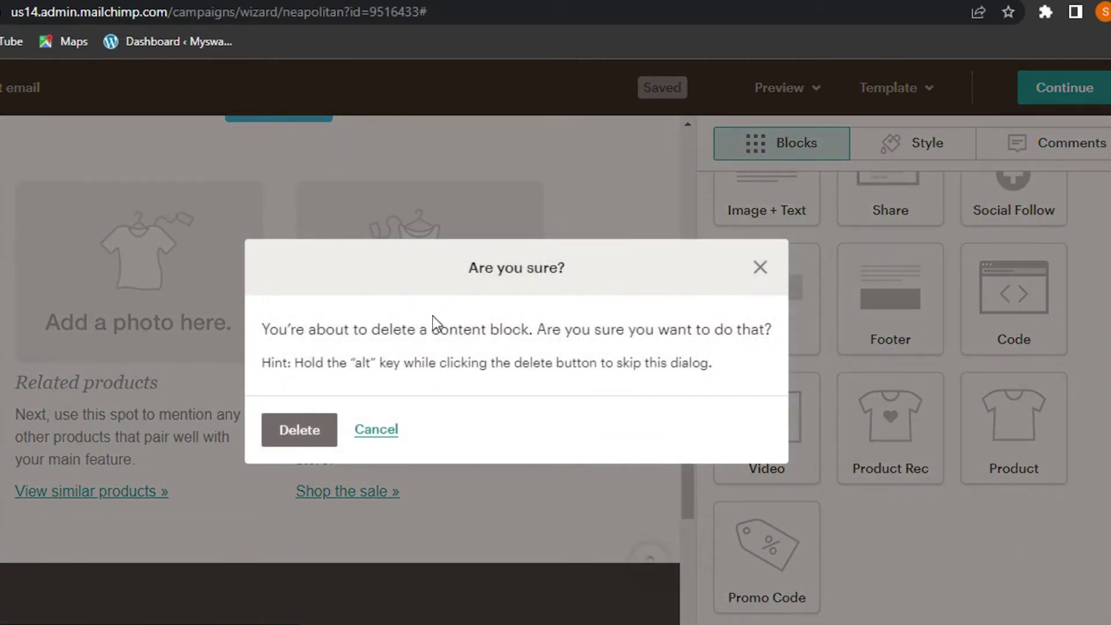
{"action": "left_click", "coordinate": [299, 429]}
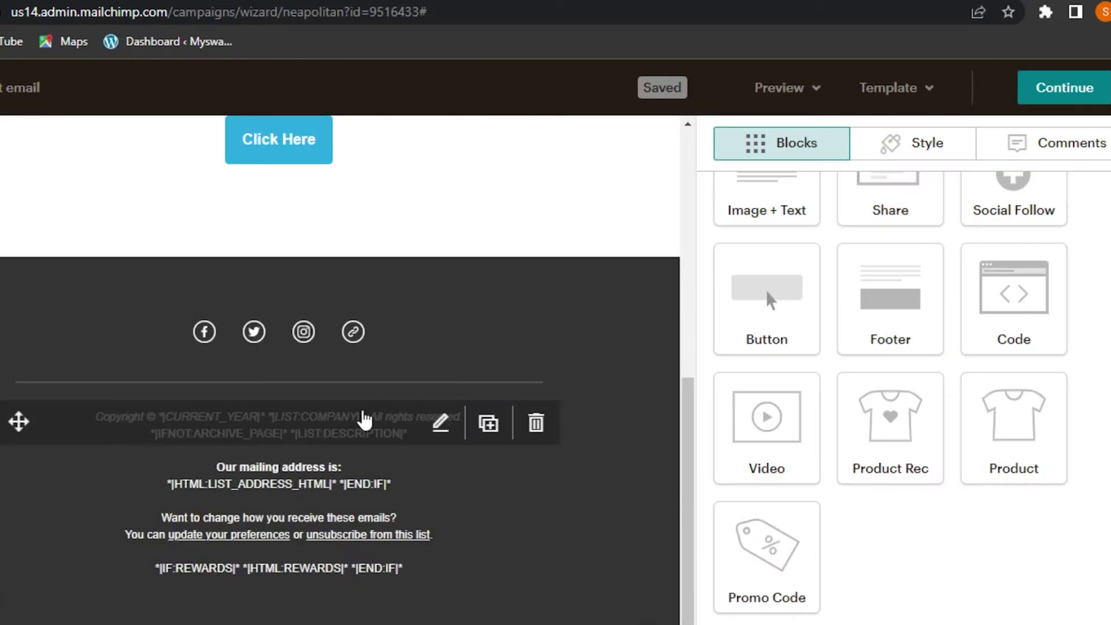
Step: Place an empty Video block below the Click Here button and save it
{"action": "scroll", "coordinate": [769, 455], "scroll_direction": "up", "scroll_amount": 3}
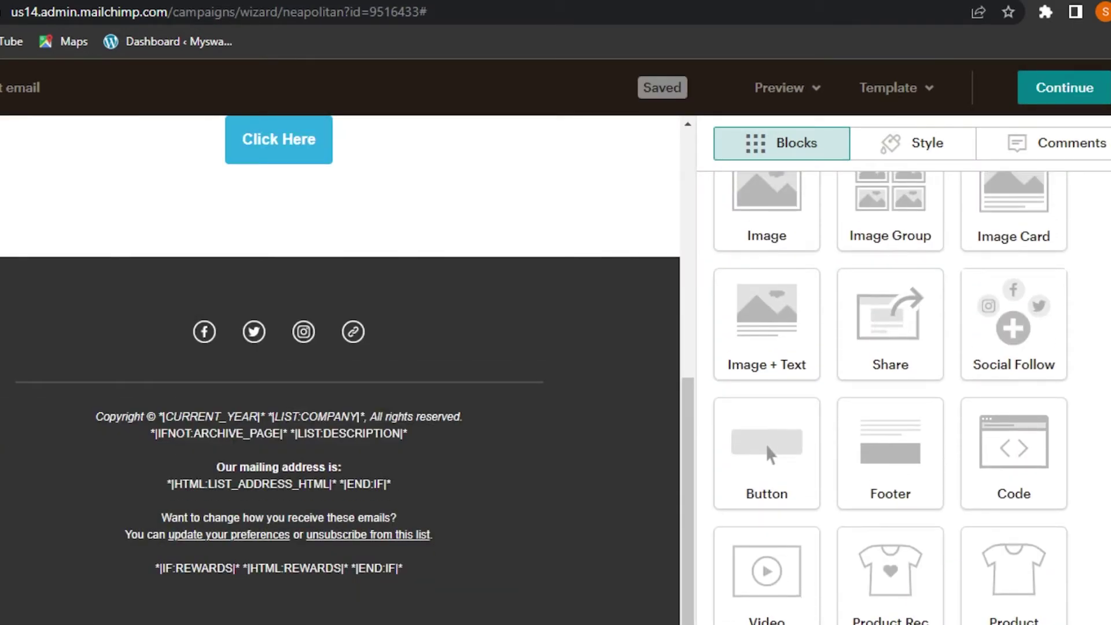
{"action": "scroll", "coordinate": [891, 376], "scroll_direction": "up", "scroll_amount": 2}
{"action": "scroll", "coordinate": [686, 336], "scroll_direction": "up", "scroll_amount": 3}
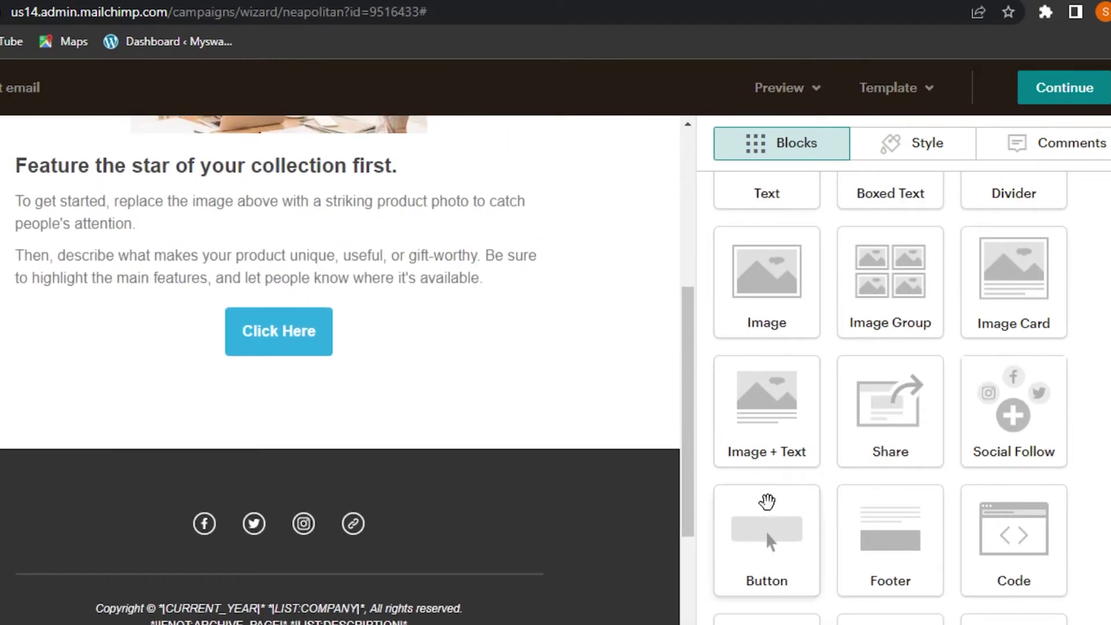
{"action": "scroll", "coordinate": [769, 508], "scroll_direction": "down", "scroll_amount": 3}
{"action": "scroll", "coordinate": [769, 509], "scroll_direction": "up", "scroll_amount": 3}
{"action": "scroll", "coordinate": [763, 504], "scroll_direction": "down", "scroll_amount": 2}
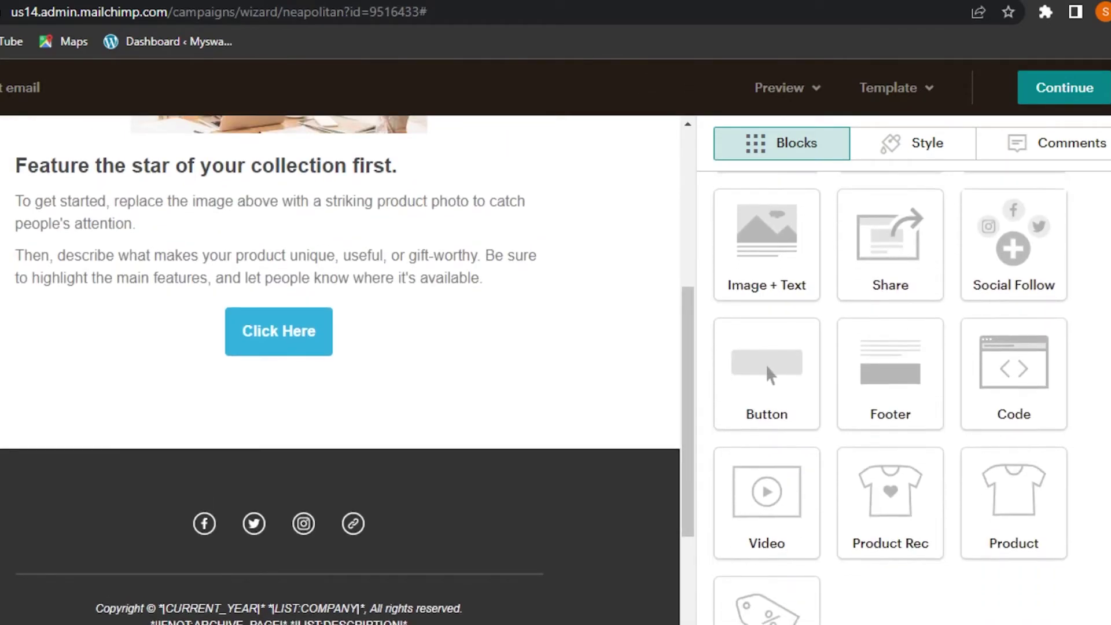
{"action": "left_click_drag", "start_coordinate": [764, 503], "coordinate": [225, 382]}
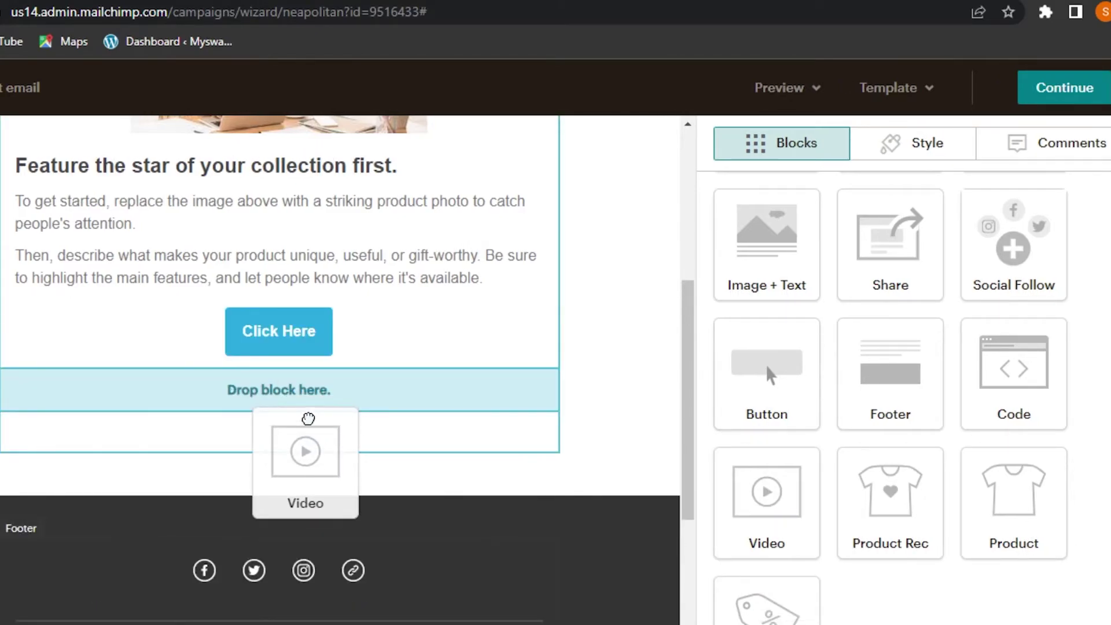
{"action": "left_click_drag", "start_coordinate": [307, 418], "coordinate": [307, 421]}
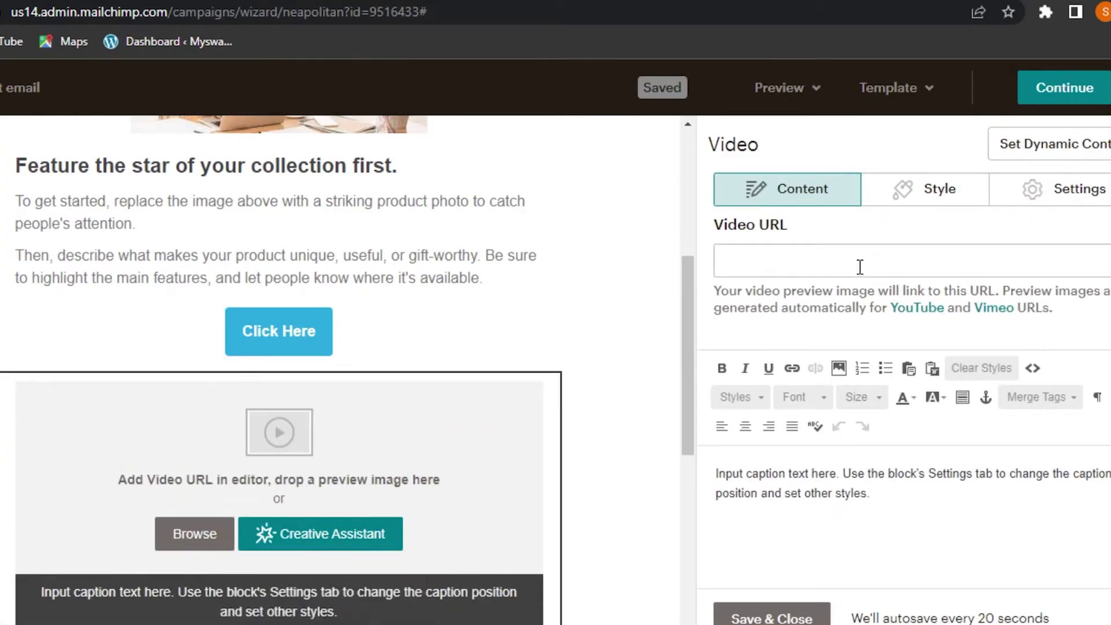
{"action": "left_click", "coordinate": [846, 260]}
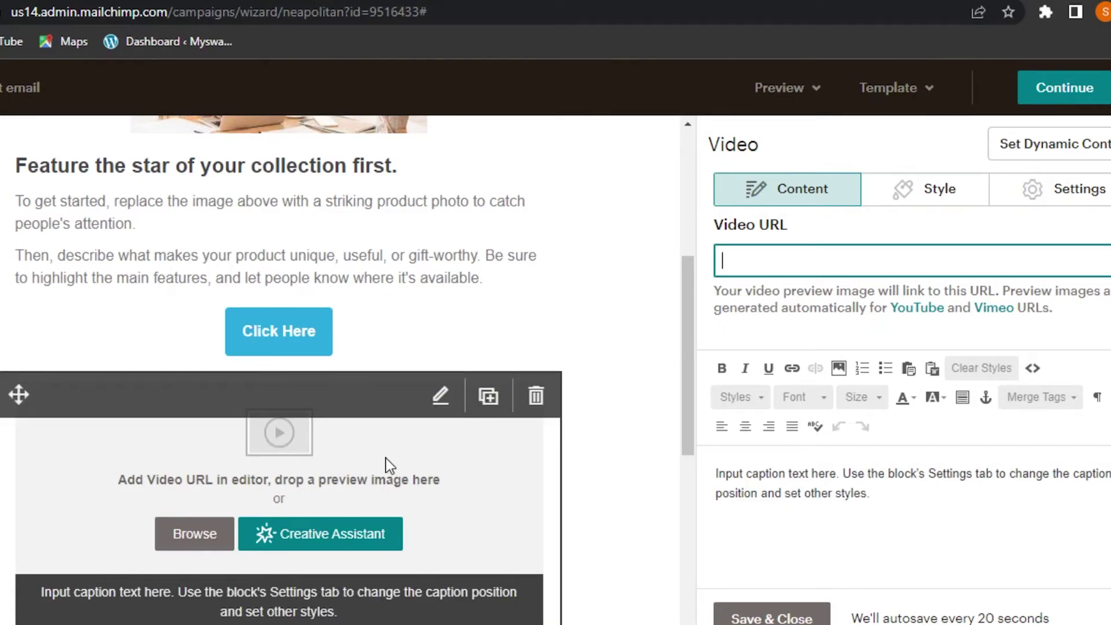
{"action": "left_click", "coordinate": [773, 617]}
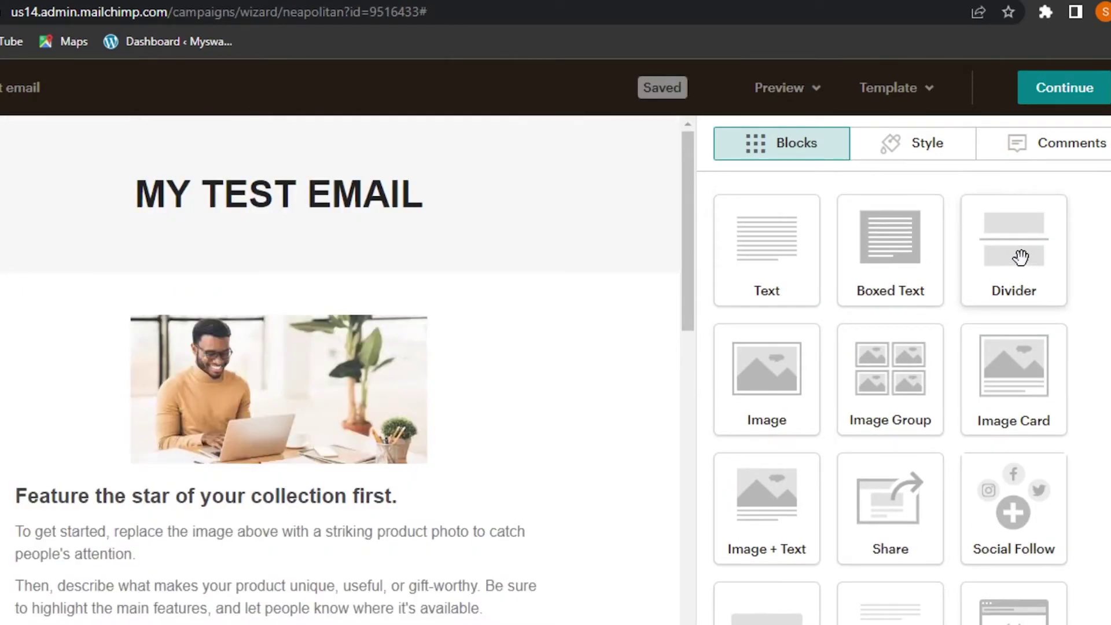
Step: Add Divider blocks below the photo and below the Click Here button
{"action": "left_click_drag", "start_coordinate": [1020, 258], "coordinate": [179, 452]}
{"action": "left_click_drag", "start_coordinate": [217, 386], "coordinate": [185, 484]}
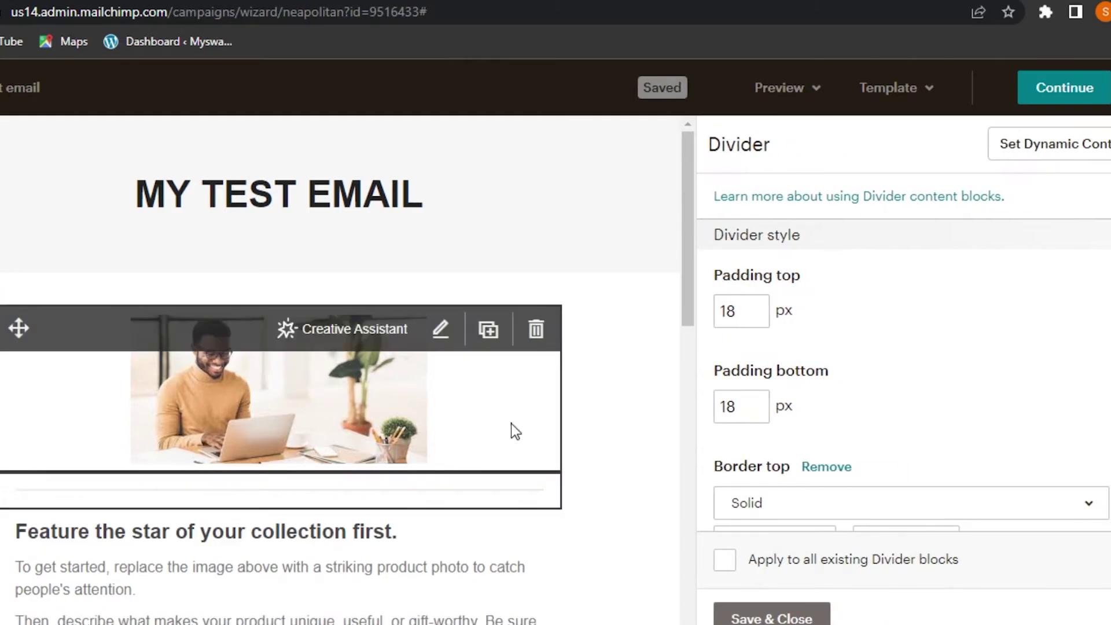
{"action": "left_click", "coordinate": [773, 617]}
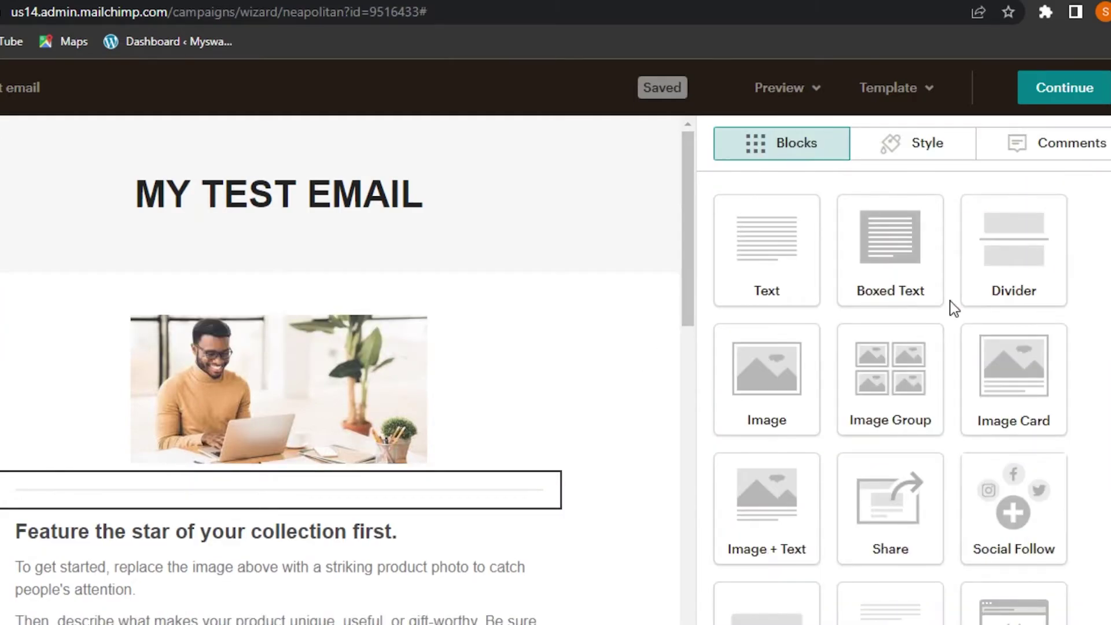
{"action": "left_click_drag", "start_coordinate": [690, 208], "coordinate": [712, 345]}
{"action": "left_click_drag", "start_coordinate": [1034, 265], "coordinate": [199, 456]}
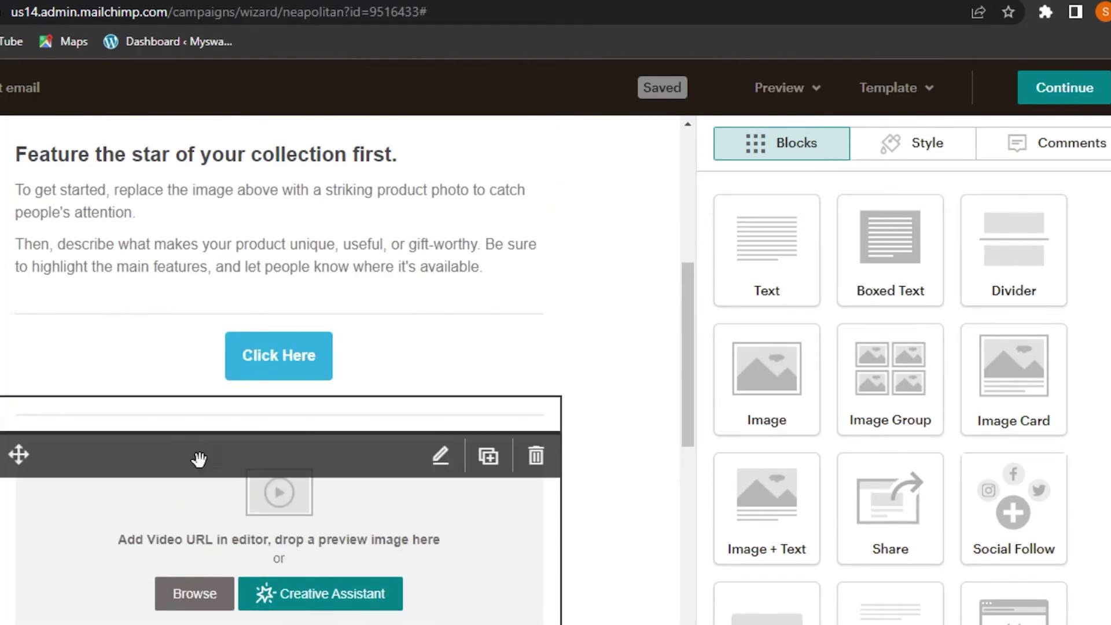
Step: Close the second divider's settings and look through the Page style settings
{"action": "left_click", "coordinate": [673, 373]}
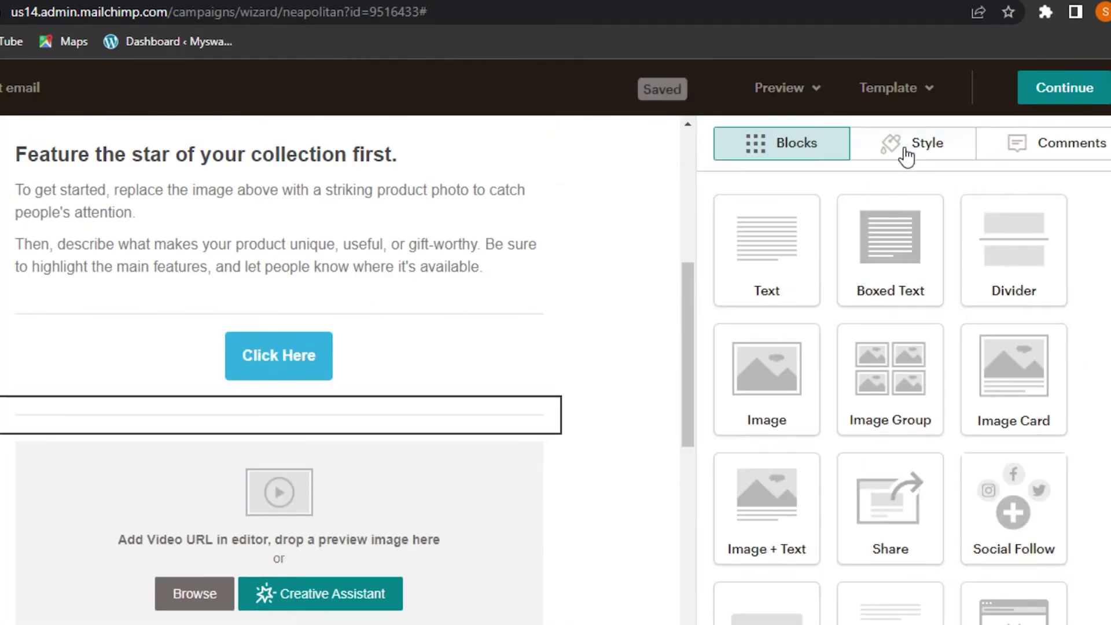
{"action": "left_click", "coordinate": [908, 145]}
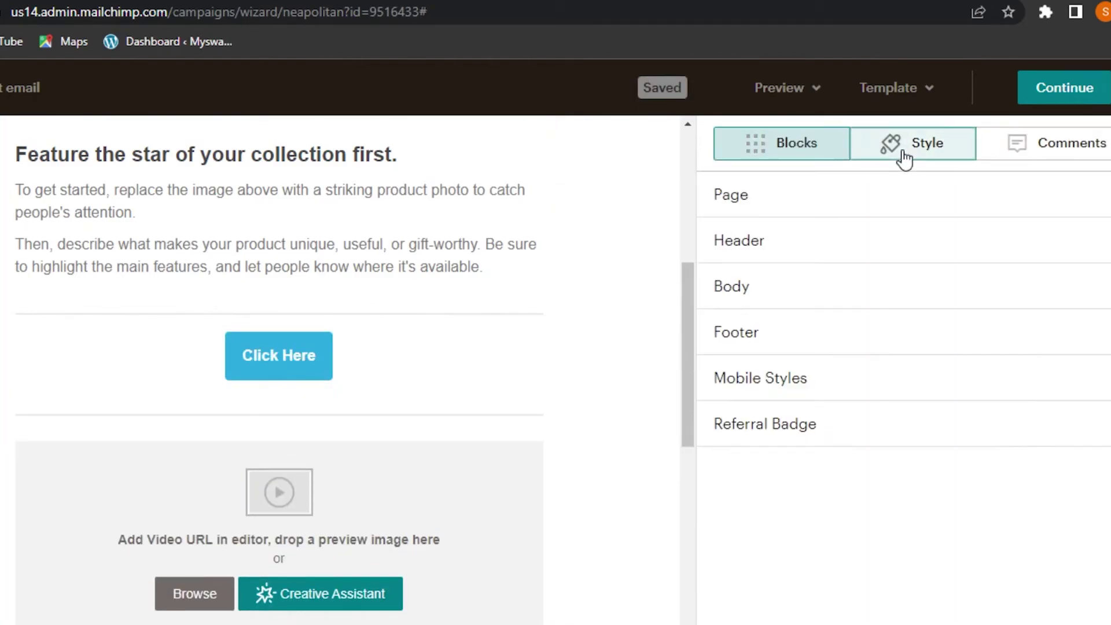
{"action": "left_click", "coordinate": [742, 203]}
{"action": "left_click_drag", "start_coordinate": [684, 397], "coordinate": [689, 191]}
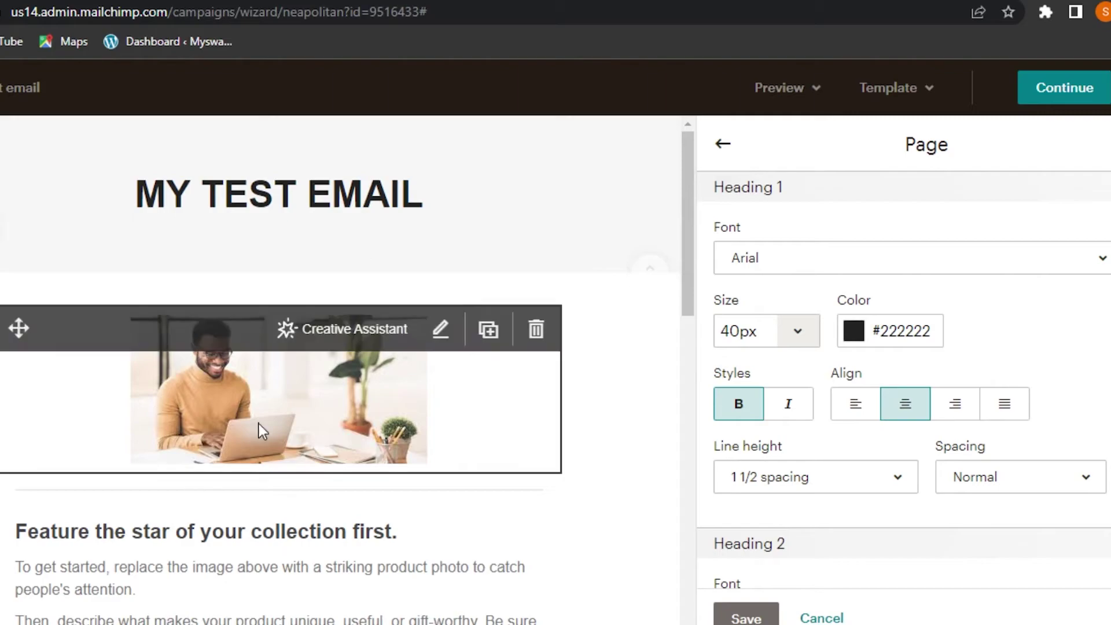
{"action": "left_click", "coordinate": [723, 145]}
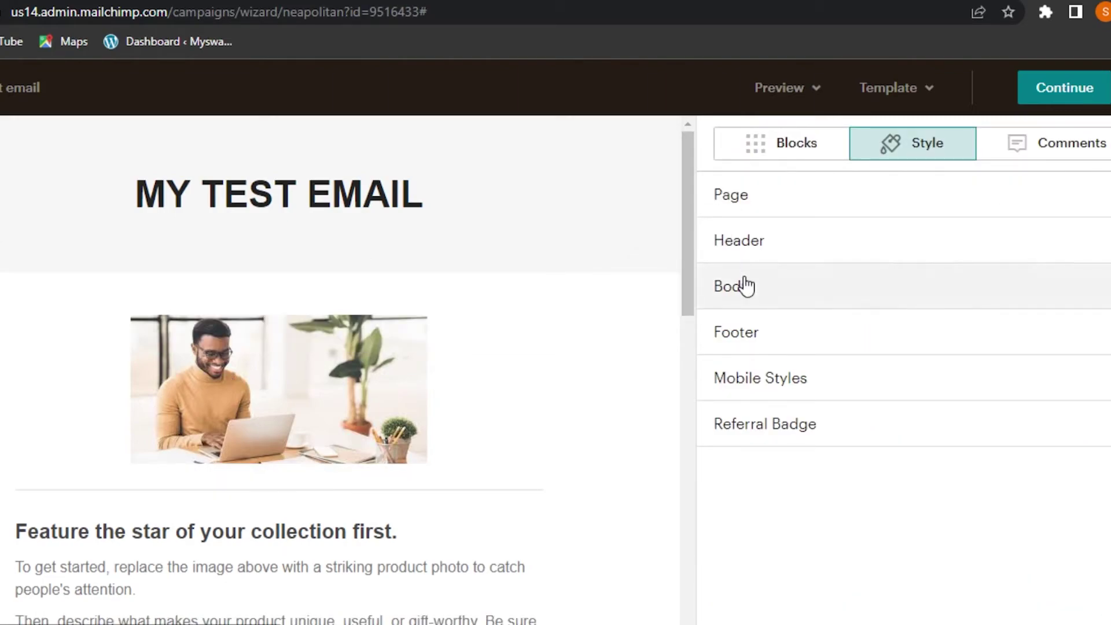
Step: Set the Body background colour to pale pink #fff3f3
{"action": "left_click", "coordinate": [756, 289]}
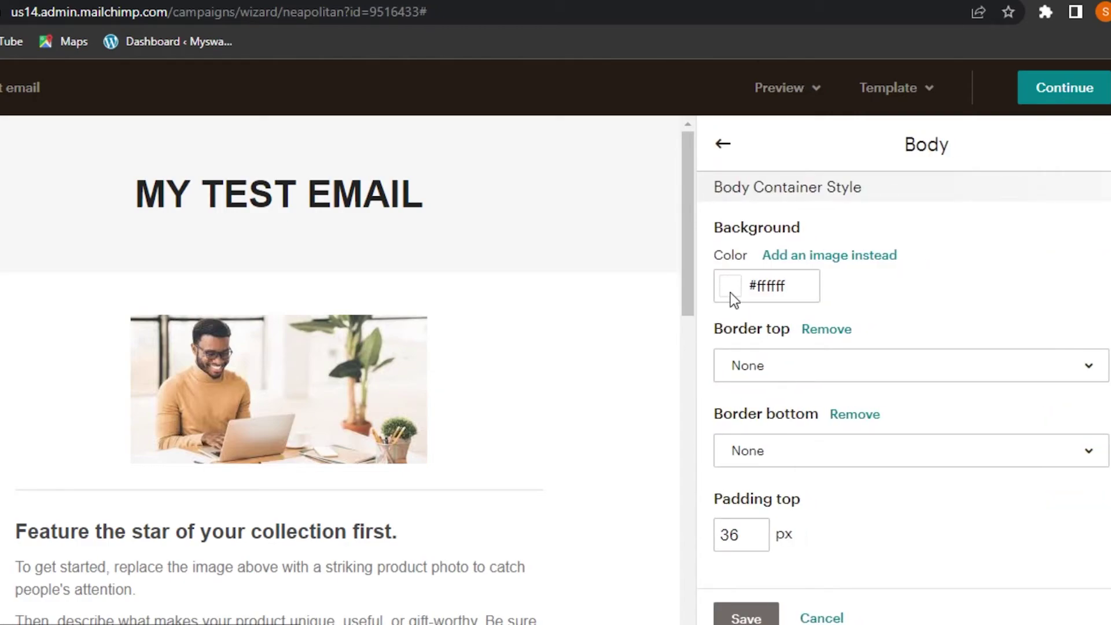
{"action": "left_click", "coordinate": [737, 297]}
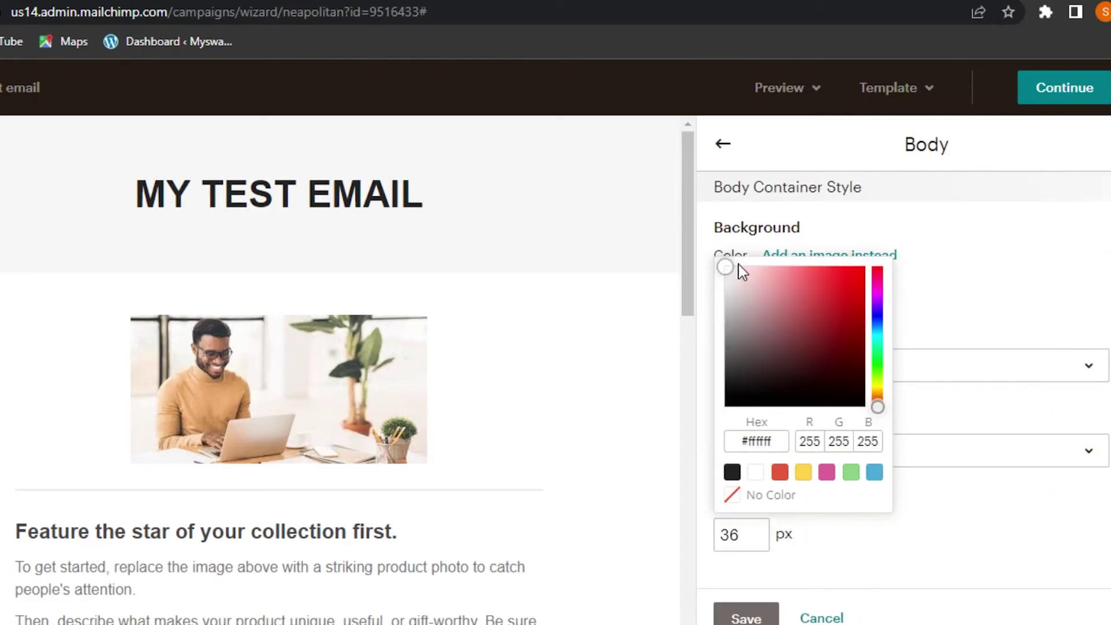
{"action": "left_click_drag", "start_coordinate": [753, 282], "coordinate": [758, 302]}
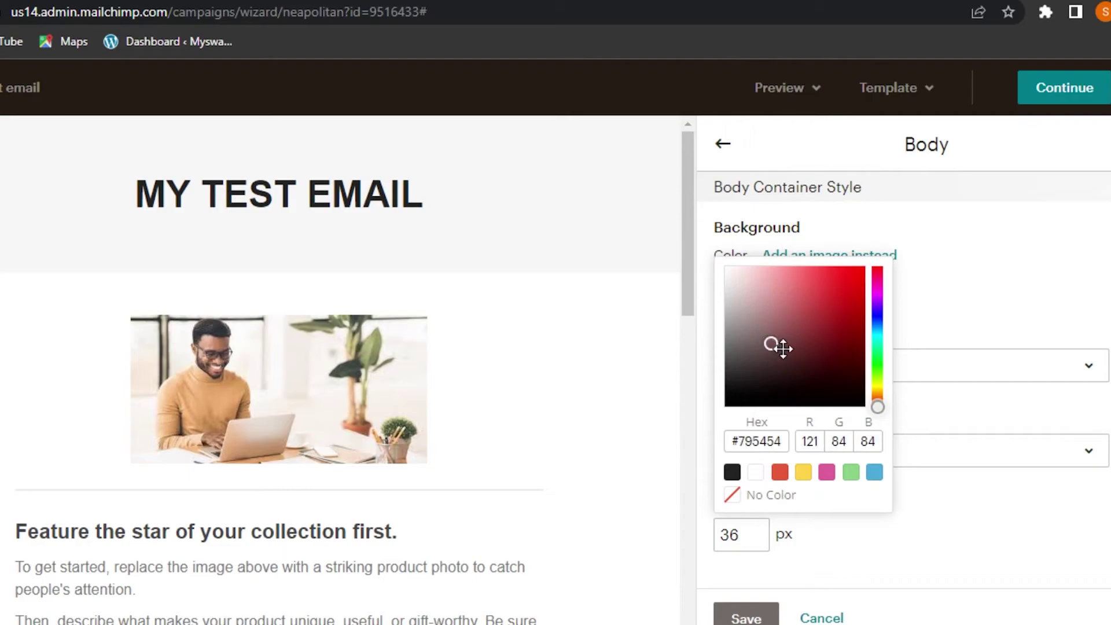
{"action": "left_click_drag", "start_coordinate": [826, 356], "coordinate": [744, 283]}
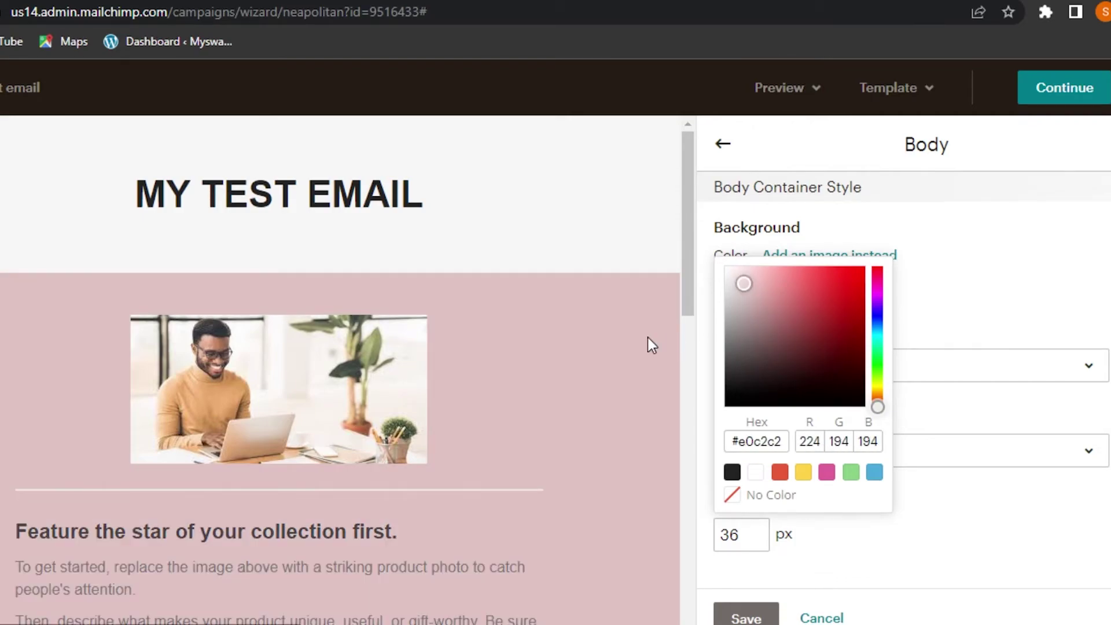
{"action": "left_click", "coordinate": [732, 254]}
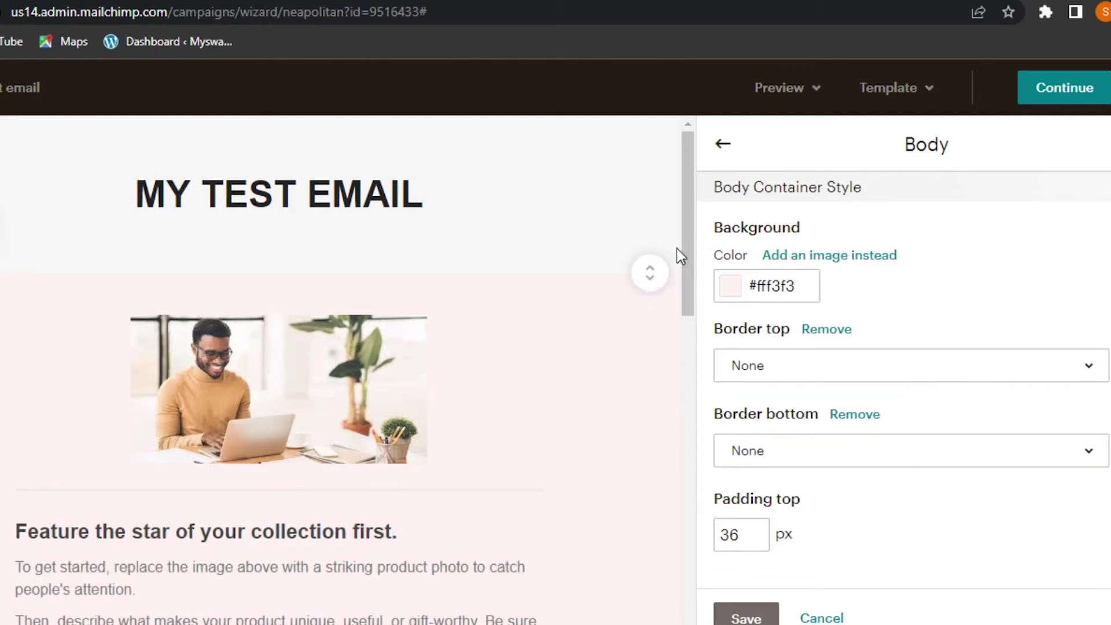
{"action": "left_click_drag", "start_coordinate": [686, 236], "coordinate": [734, 181]}
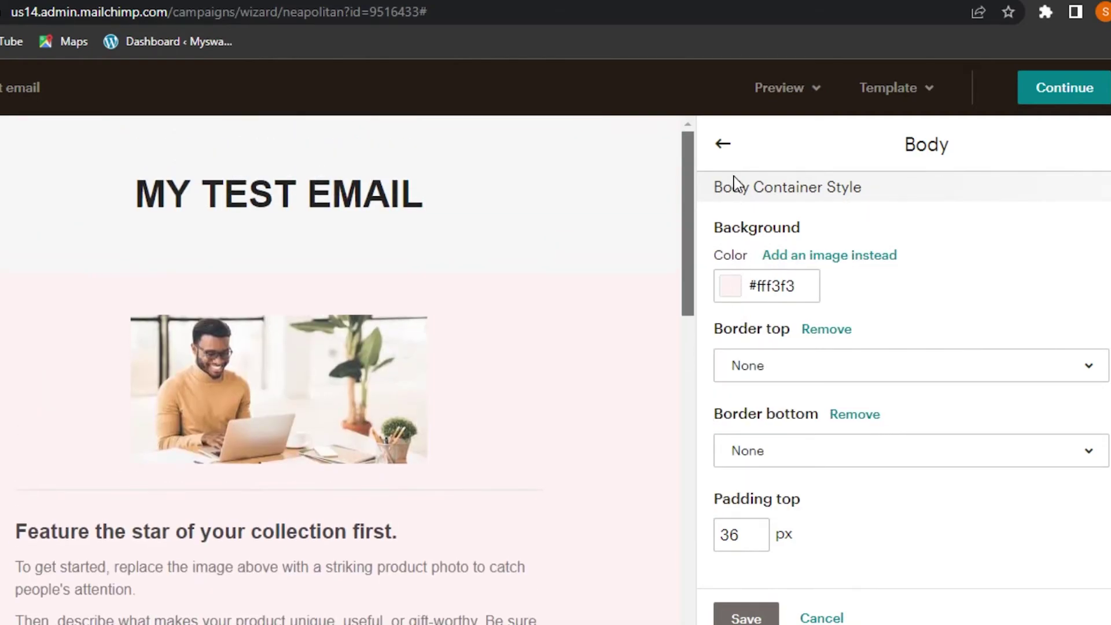
Step: Save the body colour and set the Header background to pink #ffc2c2
{"action": "left_click", "coordinate": [747, 617]}
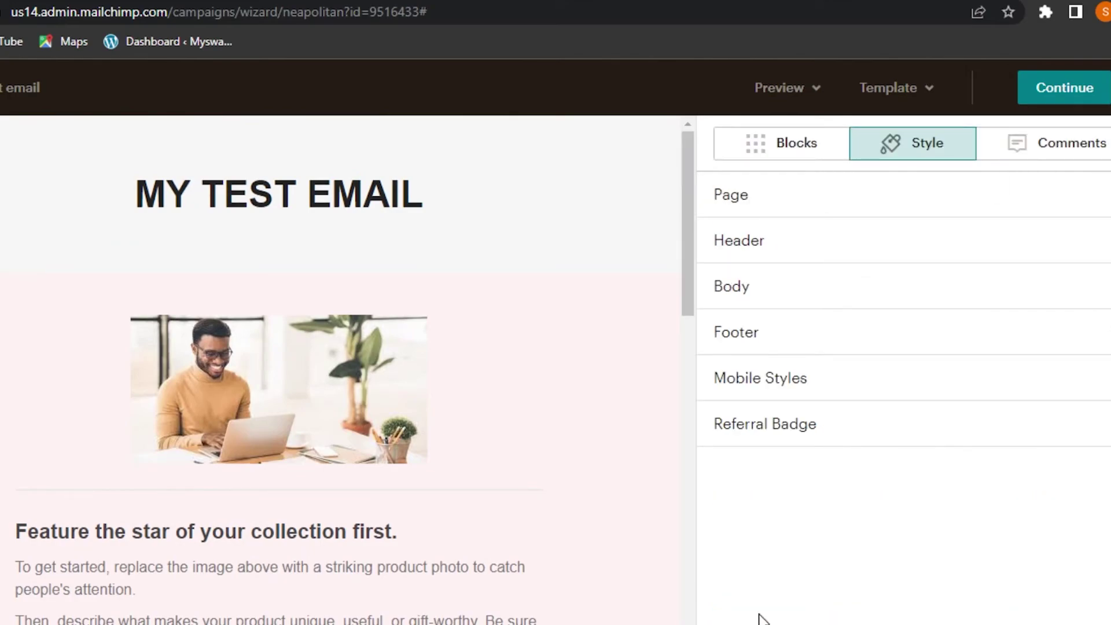
{"action": "left_click", "coordinate": [775, 249]}
{"action": "left_click", "coordinate": [728, 286]}
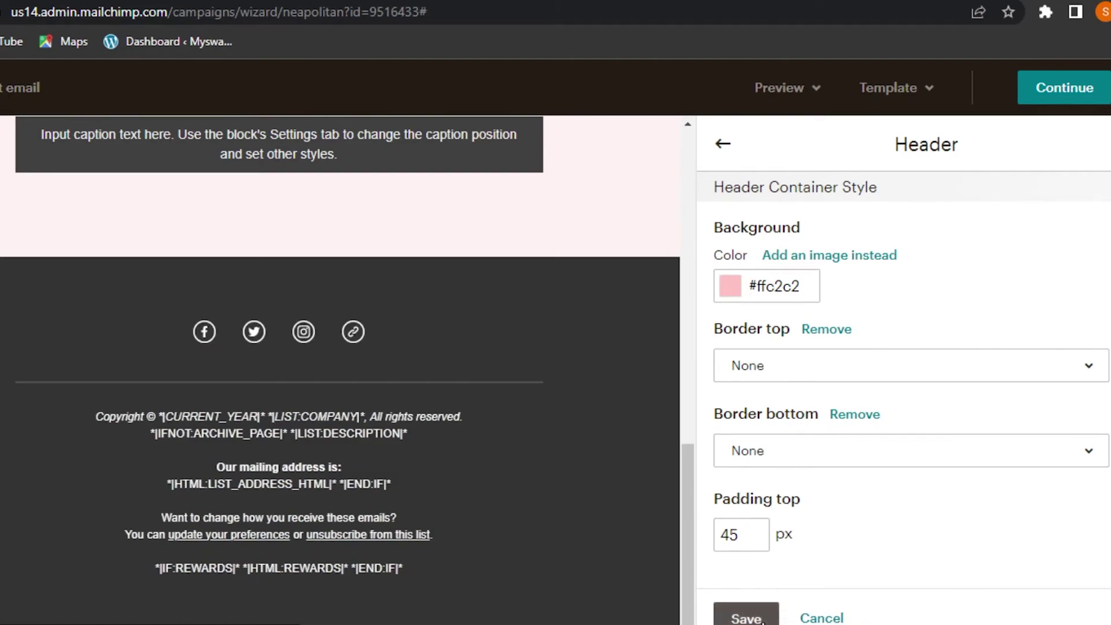
{"action": "left_click", "coordinate": [747, 616]}
Step: Set the Footer background to pink #ffcaca and save it
{"action": "left_click", "coordinate": [751, 334]}
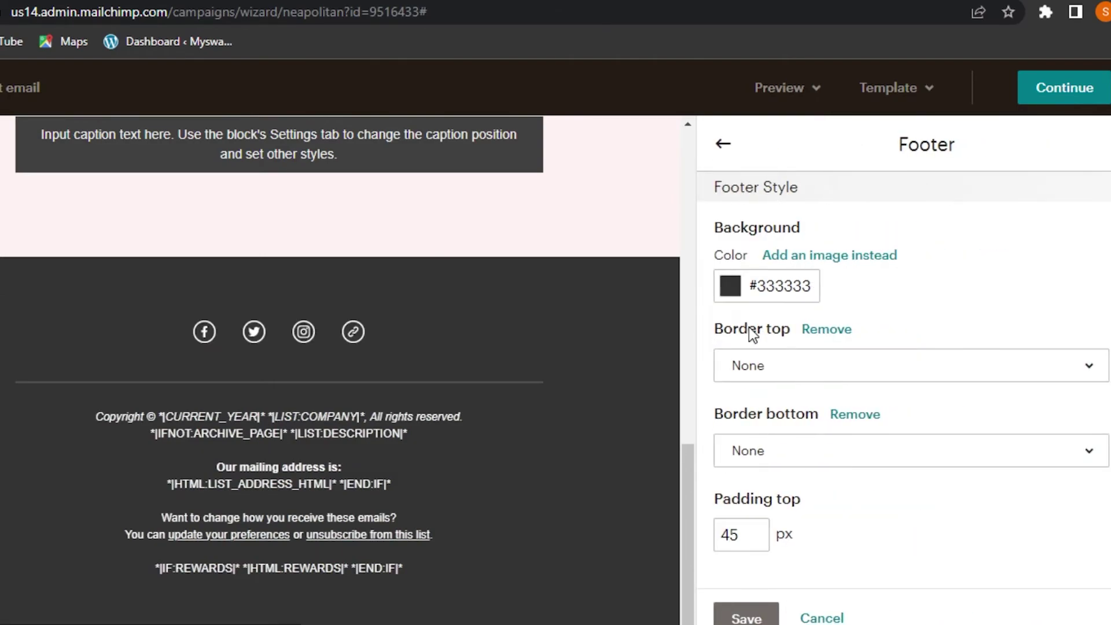
{"action": "left_click", "coordinate": [730, 285]}
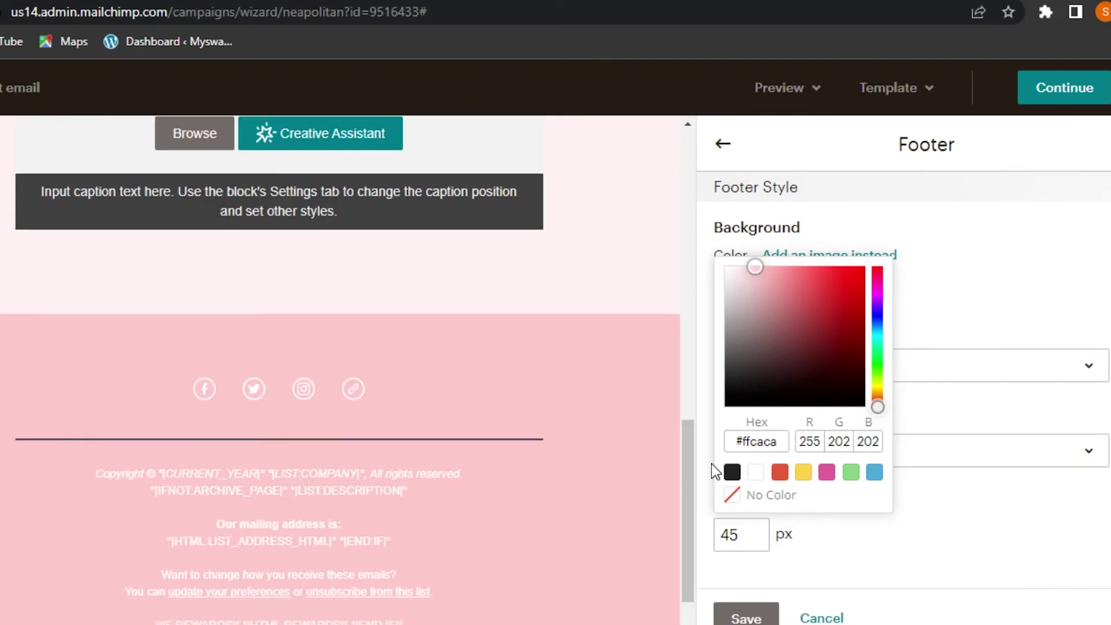
{"action": "left_click", "coordinate": [711, 464]}
{"action": "left_click", "coordinate": [747, 617]}
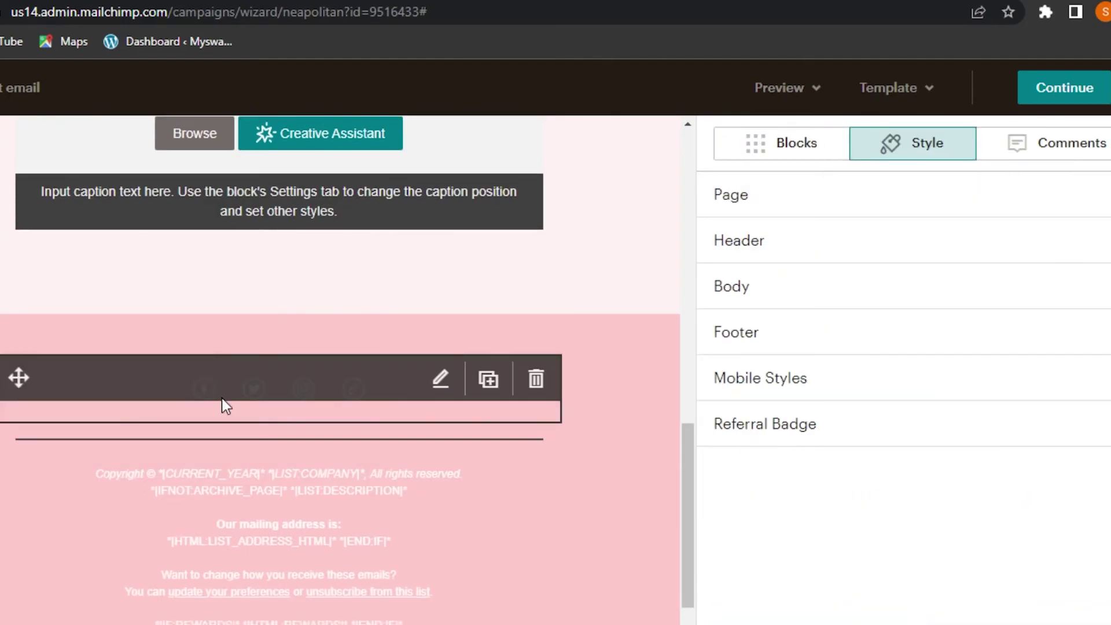
Step: Check the Social Follow block's first network, keep Facebook, and close its settings
{"action": "left_click", "coordinate": [234, 401]}
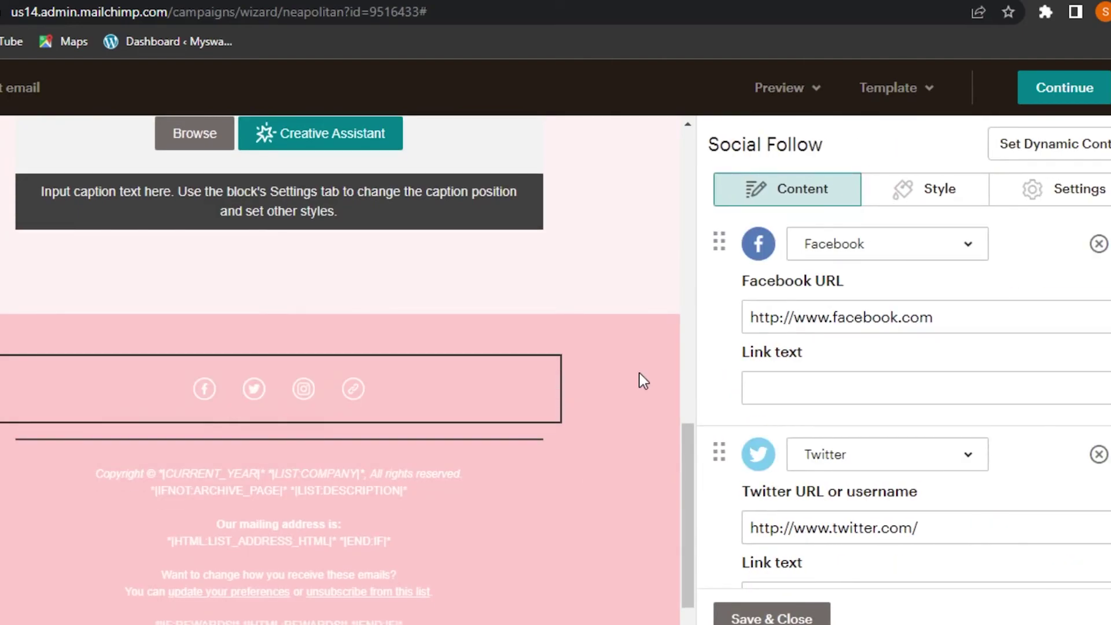
{"action": "left_click", "coordinate": [827, 254]}
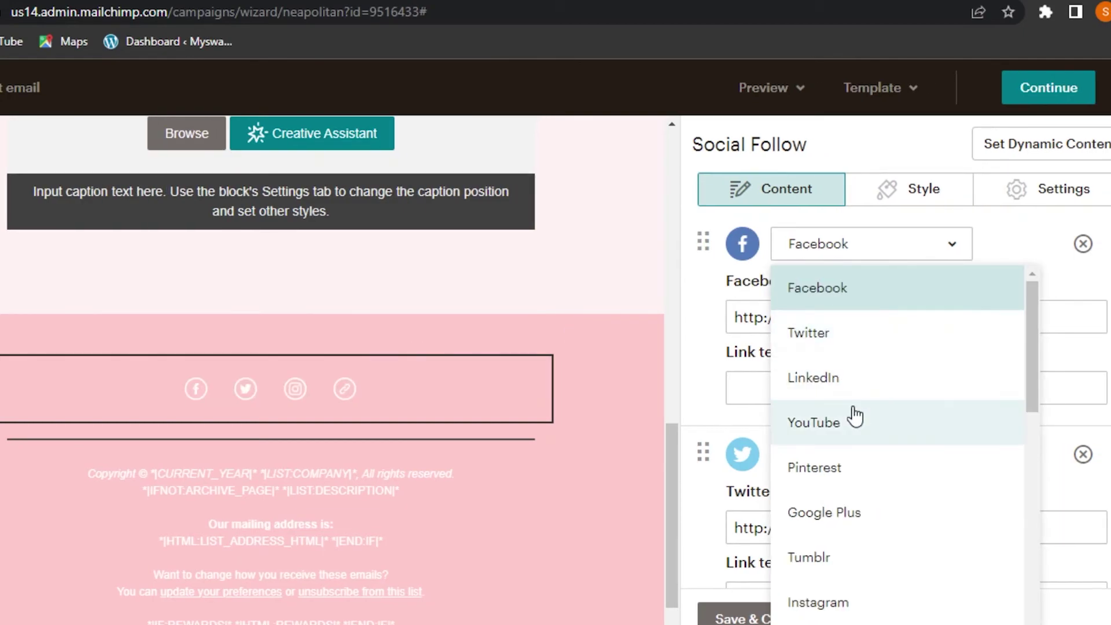
{"action": "left_click_drag", "start_coordinate": [1030, 347], "coordinate": [1050, 527]}
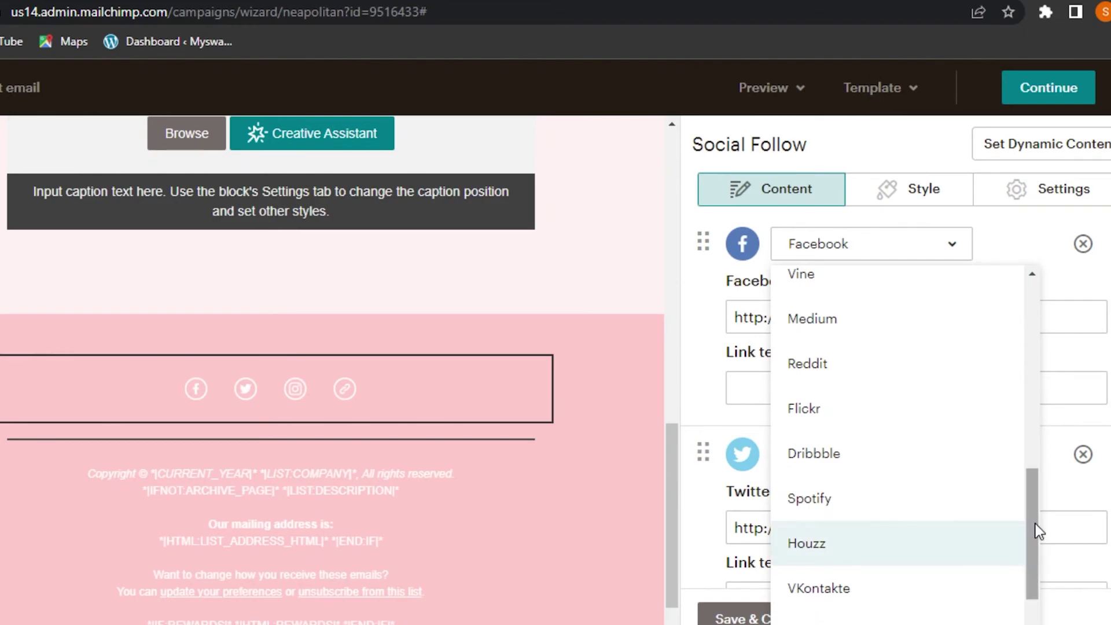
{"action": "scroll", "coordinate": [1031, 527], "scroll_direction": "down", "scroll_amount": 2}
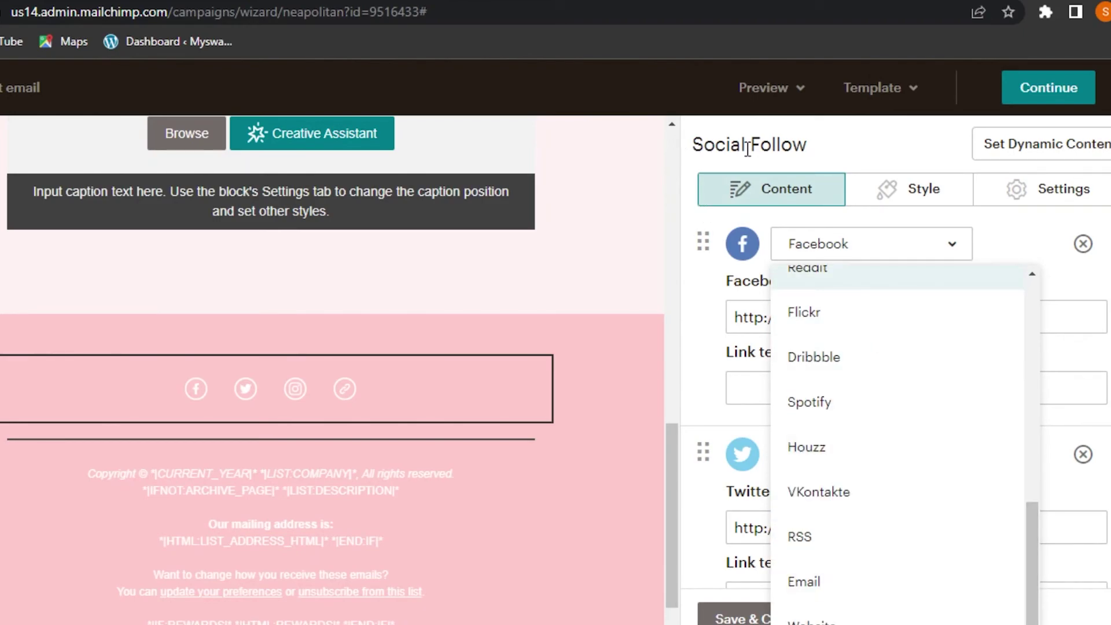
{"action": "left_click", "coordinate": [862, 146]}
{"action": "mouse_move", "coordinate": [395, 398]}
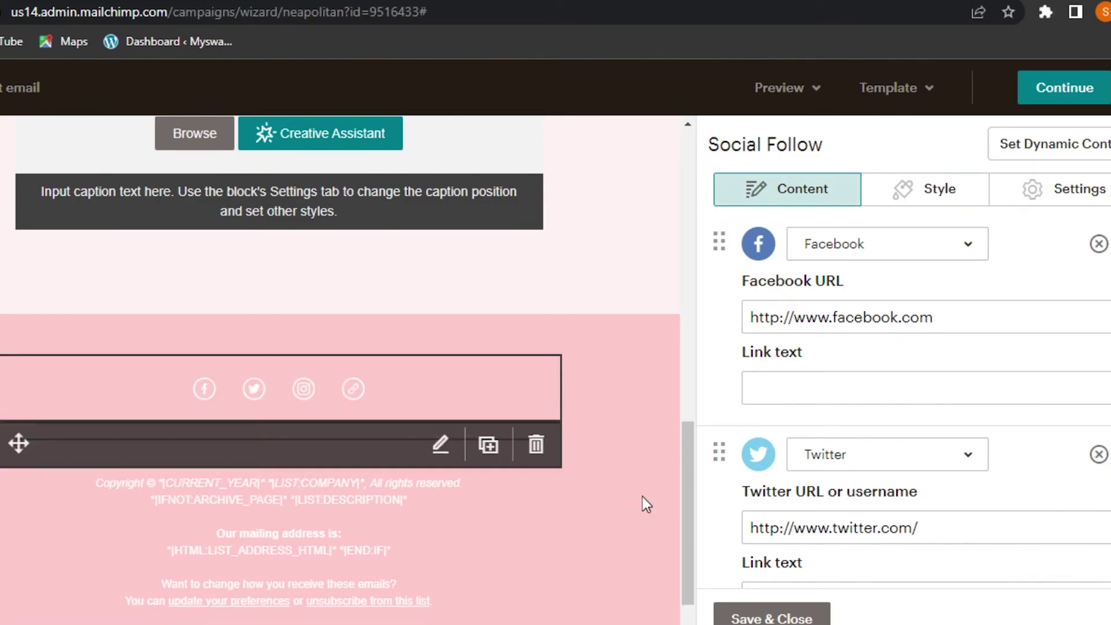
{"action": "left_click", "coordinate": [776, 615]}
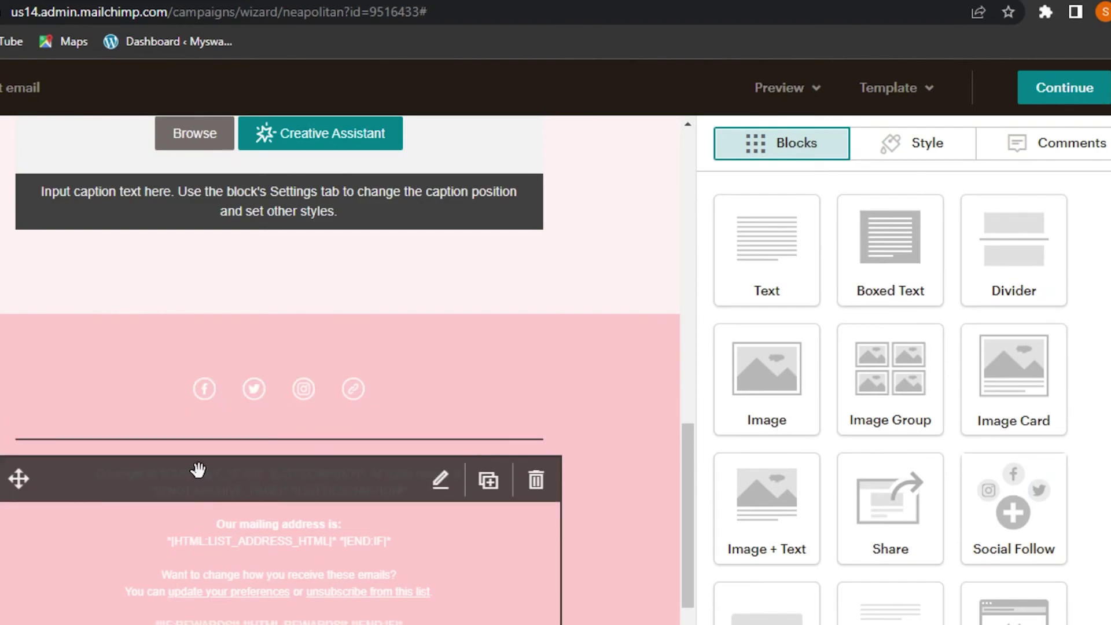
Step: Delete the copyright and mailing address lines from the footer text and save
{"action": "scroll", "coordinate": [686, 453], "scroll_direction": "down", "scroll_amount": 1}
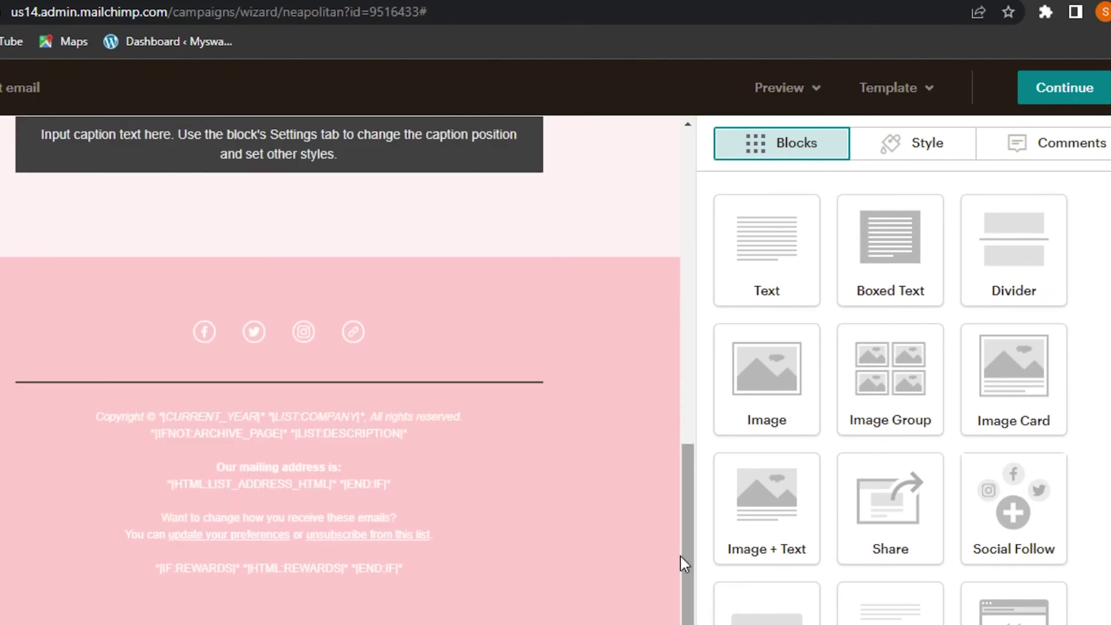
{"action": "left_click", "coordinate": [442, 424]}
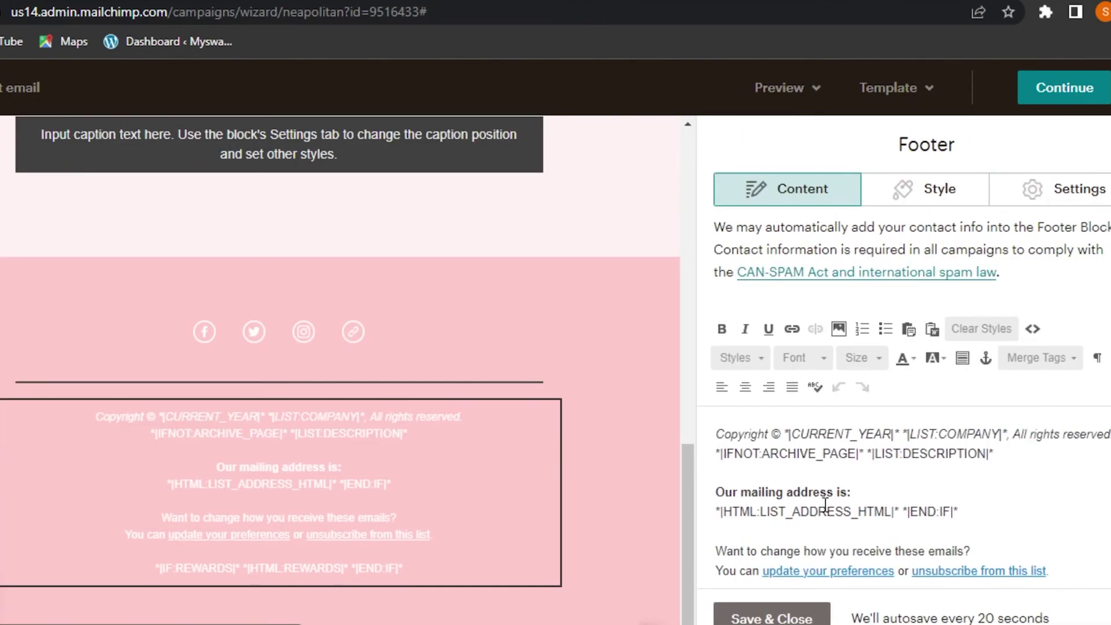
{"action": "left_click_drag", "start_coordinate": [719, 436], "coordinate": [983, 518]}
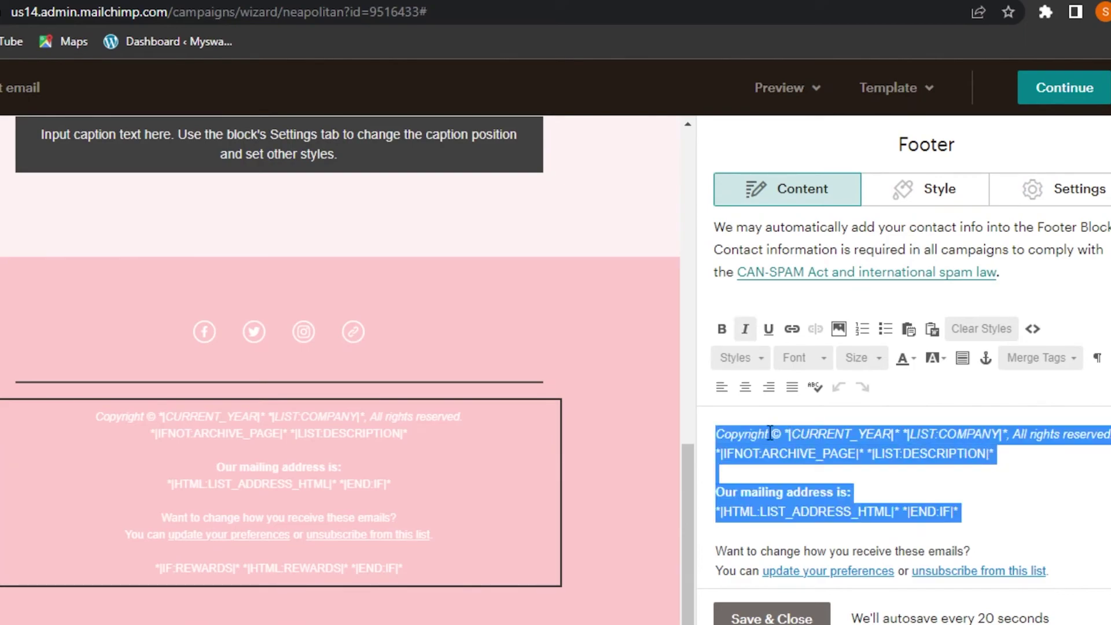
{"action": "key", "text": "BackSpace"}
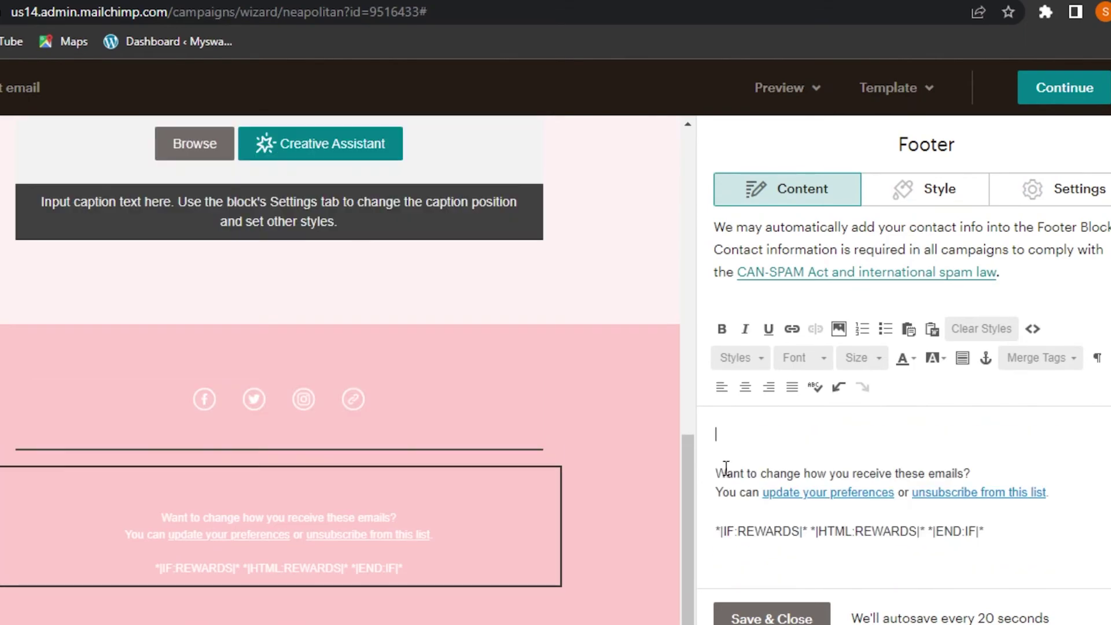
{"action": "key", "text": "BackSpace"}
{"action": "key", "text": "BackSpace"}
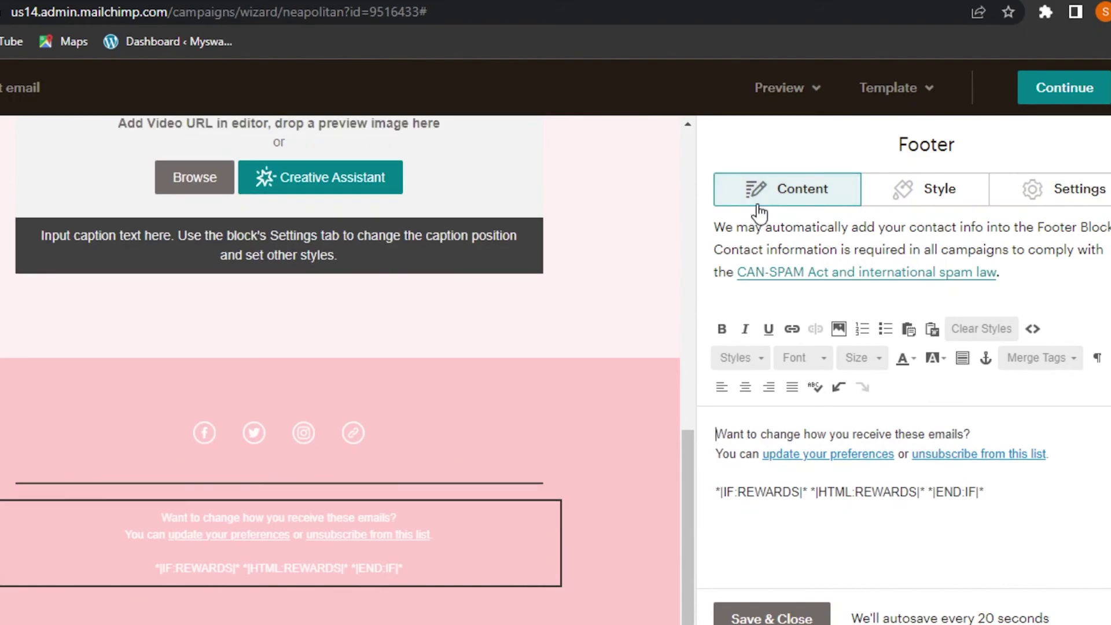
{"action": "left_click", "coordinate": [832, 607]}
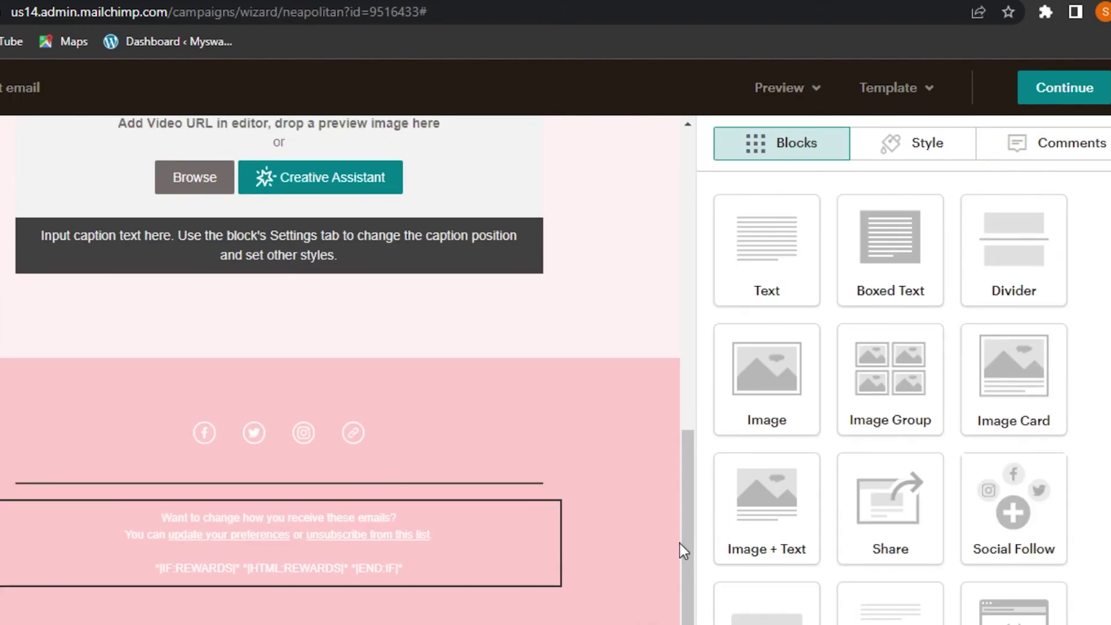
{"action": "left_click_drag", "start_coordinate": [686, 549], "coordinate": [705, 241]}
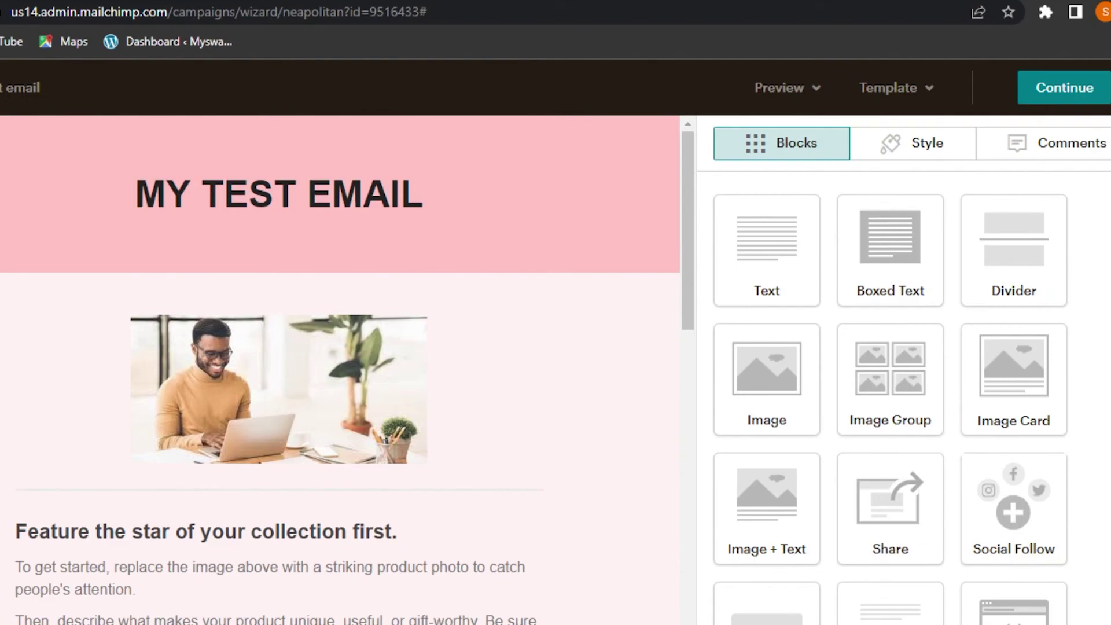
{"action": "scroll", "coordinate": [891, 376], "scroll_direction": "down", "scroll_amount": 6}
{"action": "scroll", "coordinate": [891, 376], "scroll_direction": "up", "scroll_amount": 6}
Step: Continue to the campaign overview and open a Preview of the test email
{"action": "left_click", "coordinate": [1079, 93]}
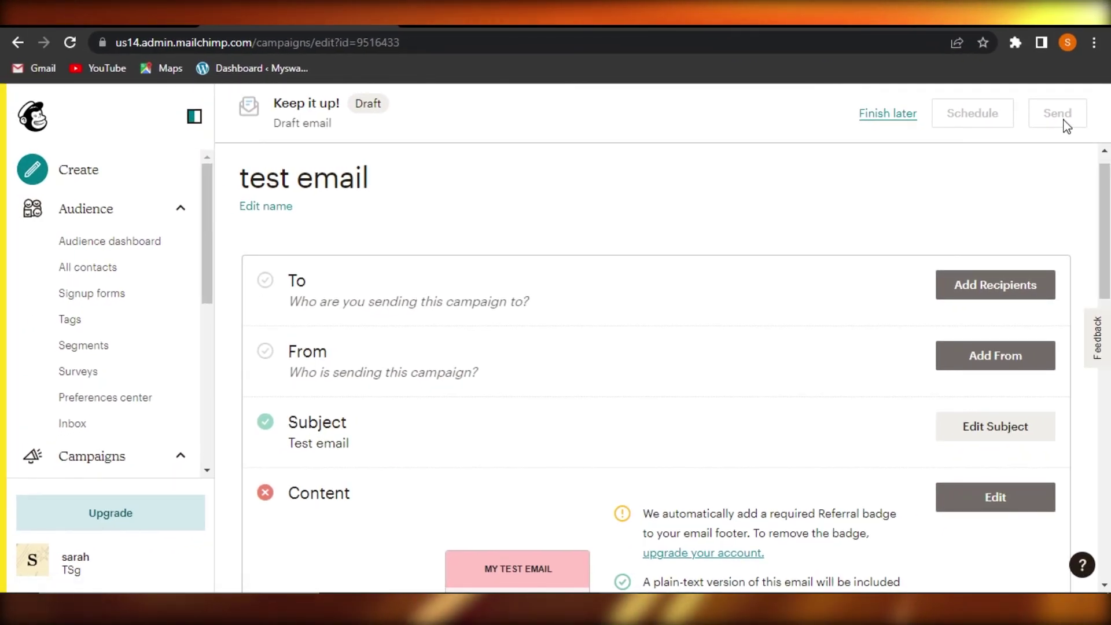
{"action": "scroll", "coordinate": [1024, 214], "scroll_direction": "up", "scroll_amount": 1}
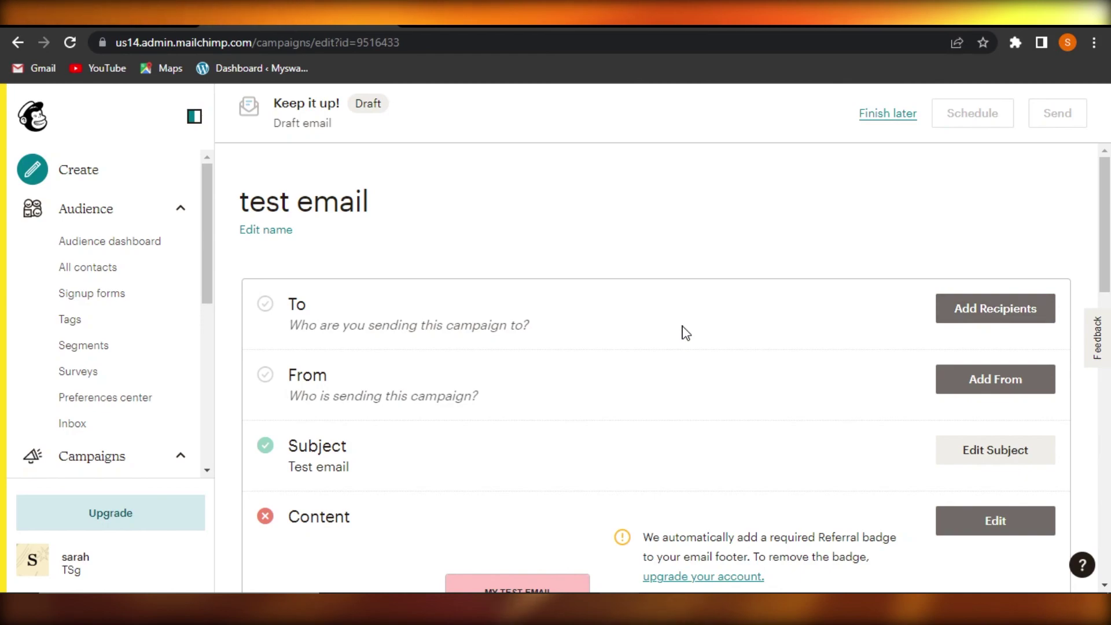
{"action": "left_click_drag", "start_coordinate": [210, 196], "coordinate": [211, 169]}
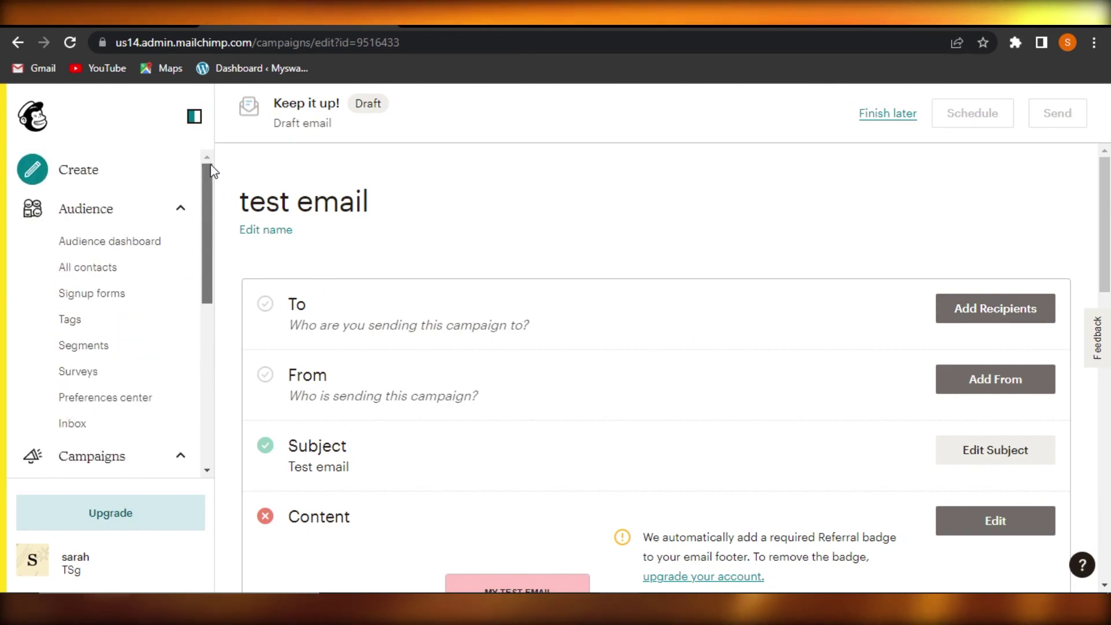
{"action": "left_click_drag", "start_coordinate": [206, 223], "coordinate": [207, 197]}
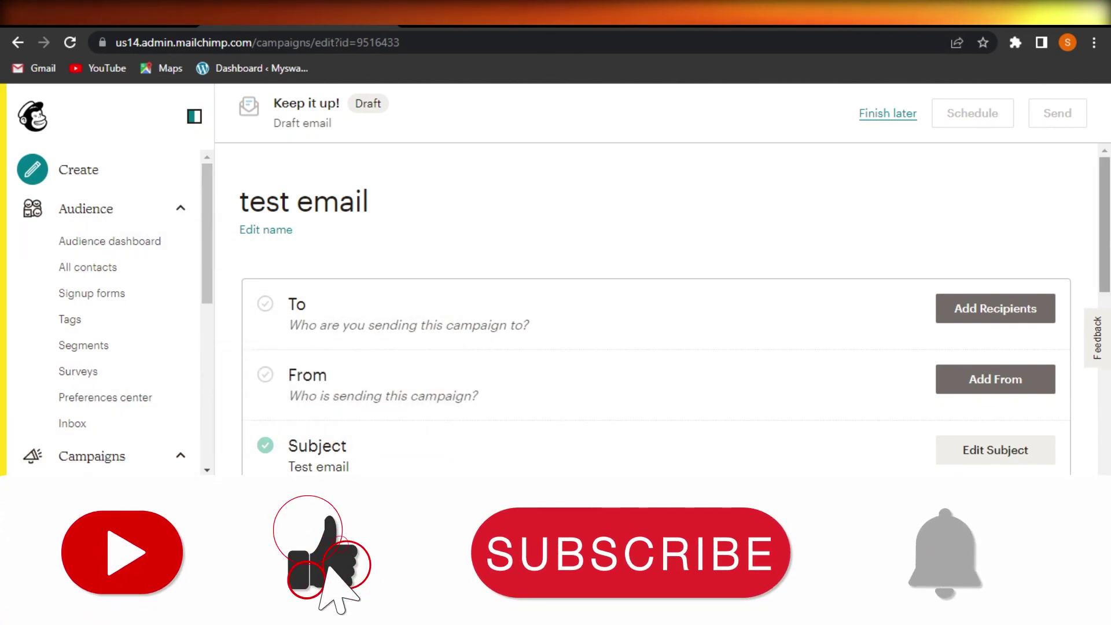
{"action": "scroll", "coordinate": [376, 365], "scroll_direction": "down", "scroll_amount": 10}
{"action": "scroll", "coordinate": [517, 347], "scroll_direction": "up", "scroll_amount": 4}
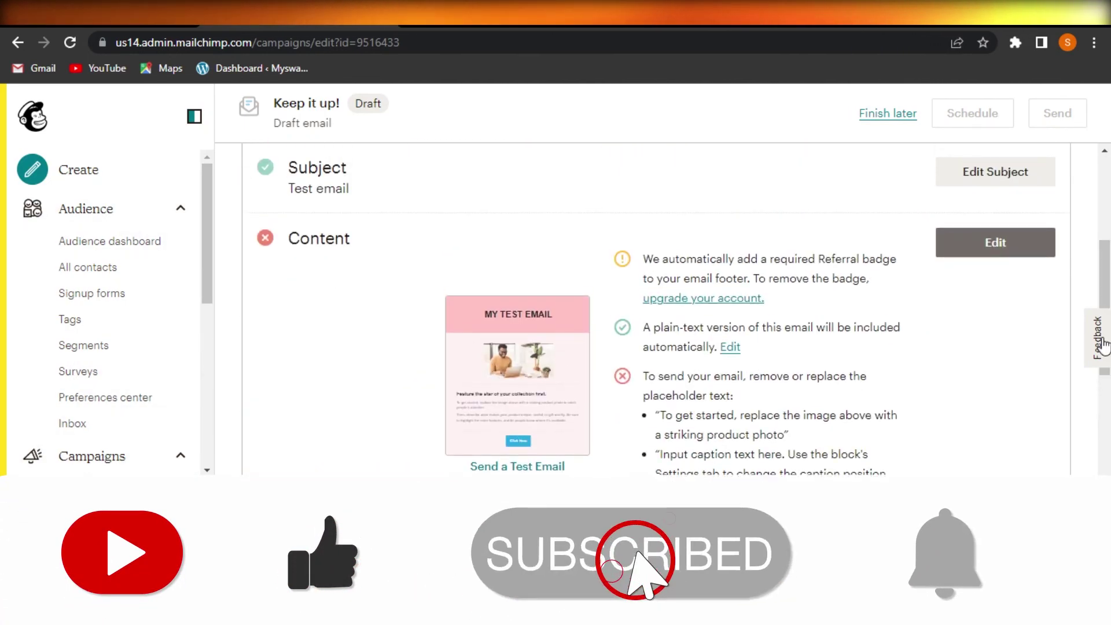
{"action": "left_click", "coordinate": [517, 376]}
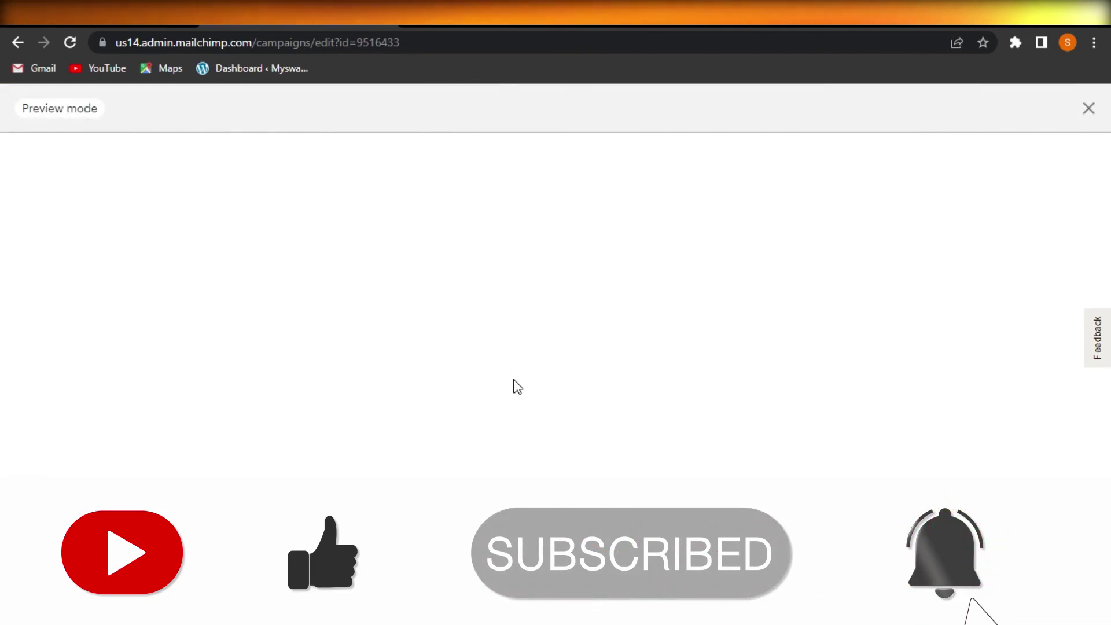